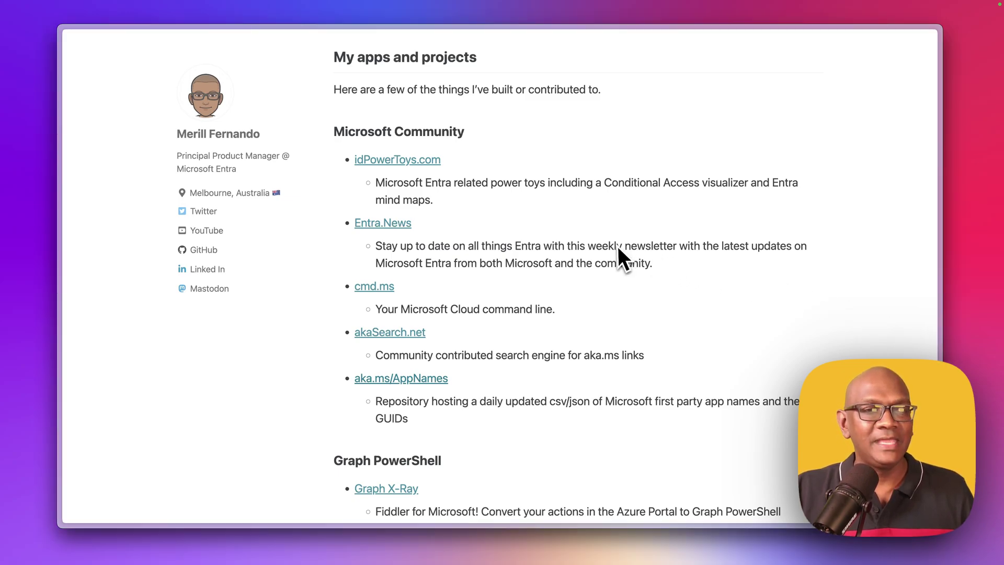
Switch to the Entra.News tab, where issue #25 is the latest post
key("ctrl+Tab")
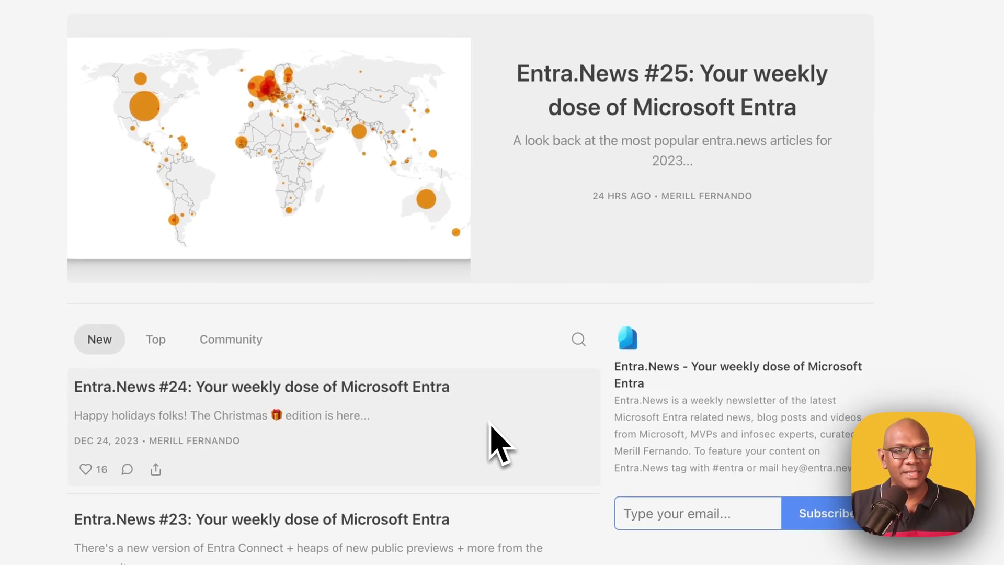
Open Entra.News issue #23 and read its opening sections
scroll(492, 427, "down", 1)
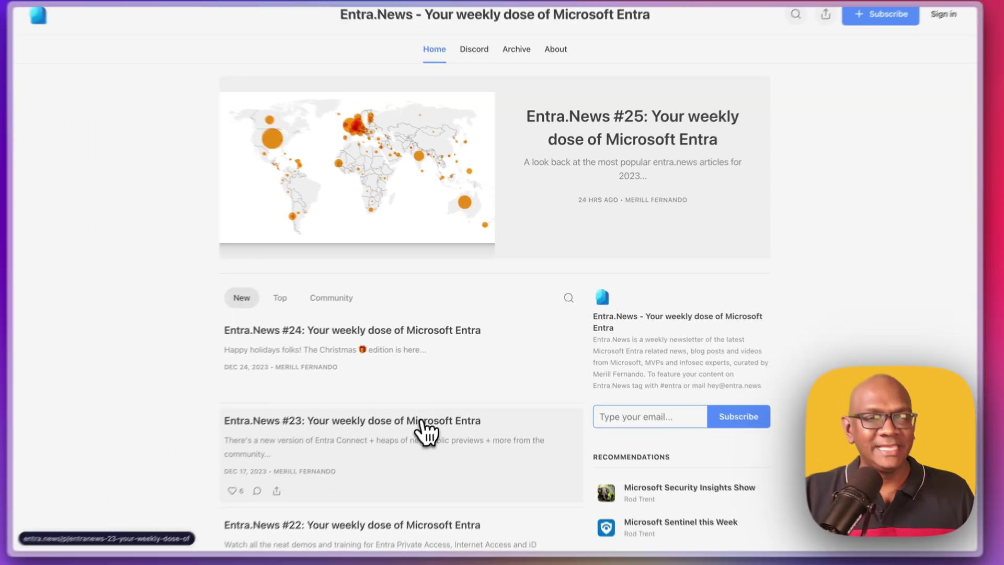
left_click(422, 421)
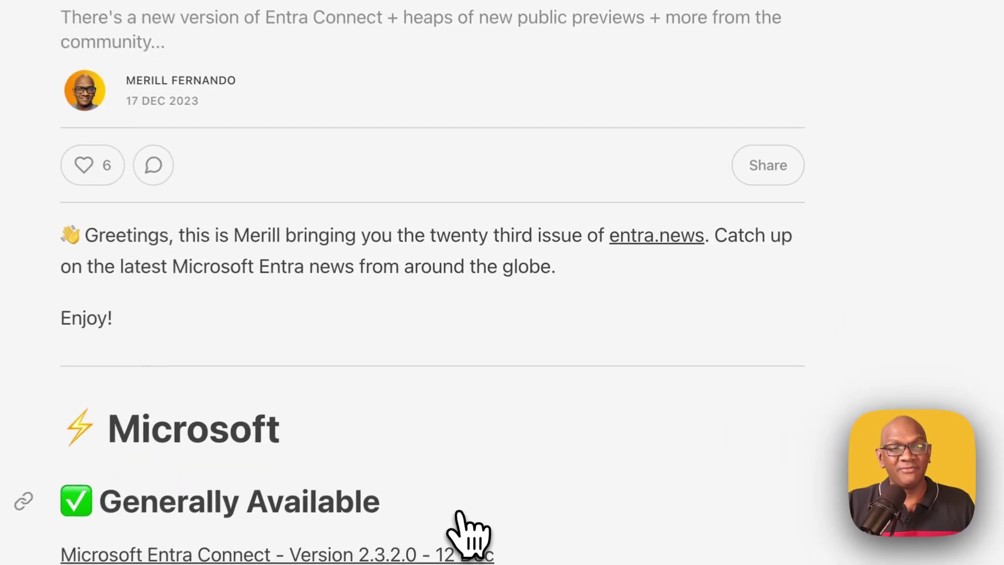
scroll(458, 514, "down", 2)
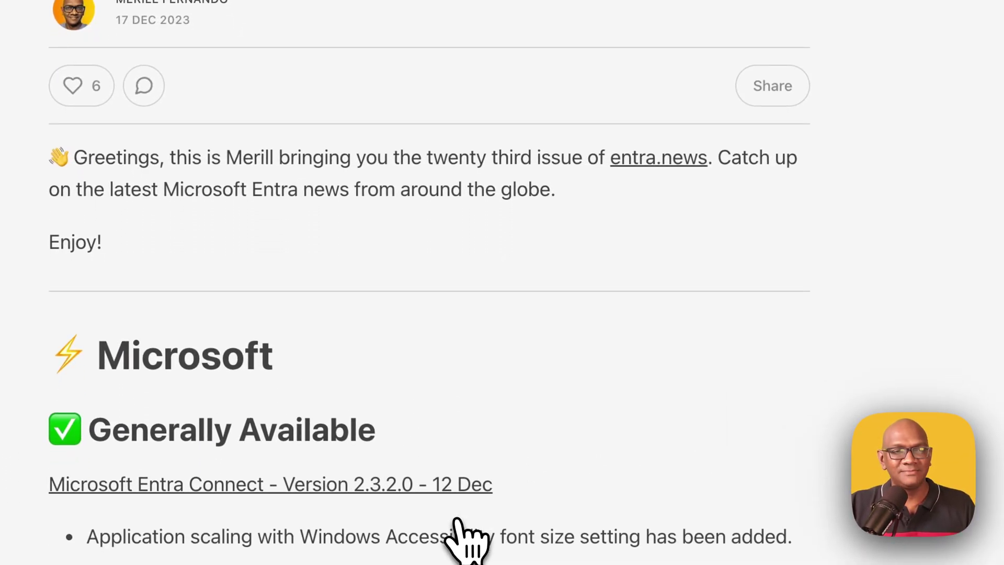
scroll(460, 539, "down", 1)
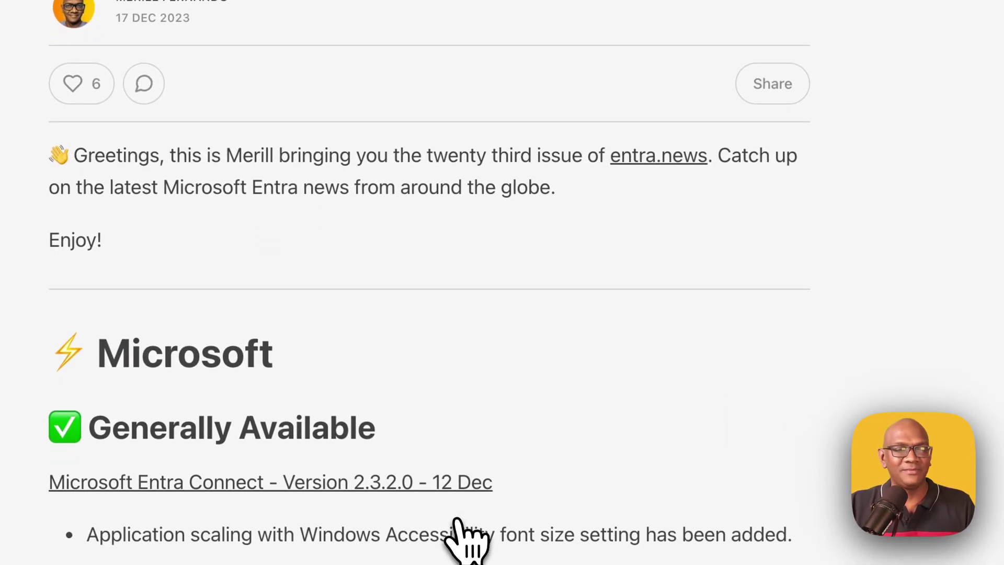
scroll(208, 517, "down", 15)
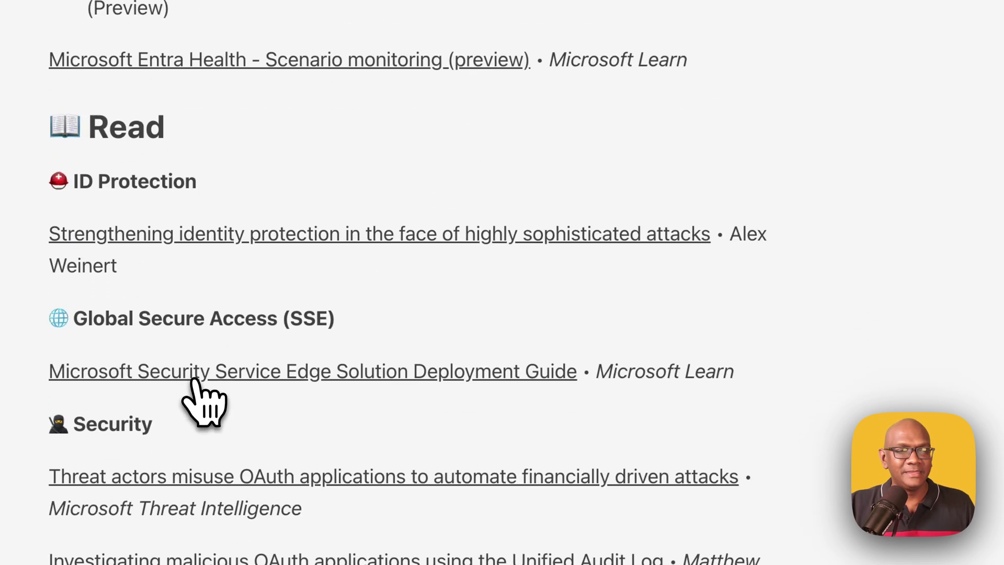
Keep reading issue #23 past the Read and Watch links to the Microsoft Entra product cards image
scroll(204, 400, "down", 13)
scroll(204, 397, "down", 9)
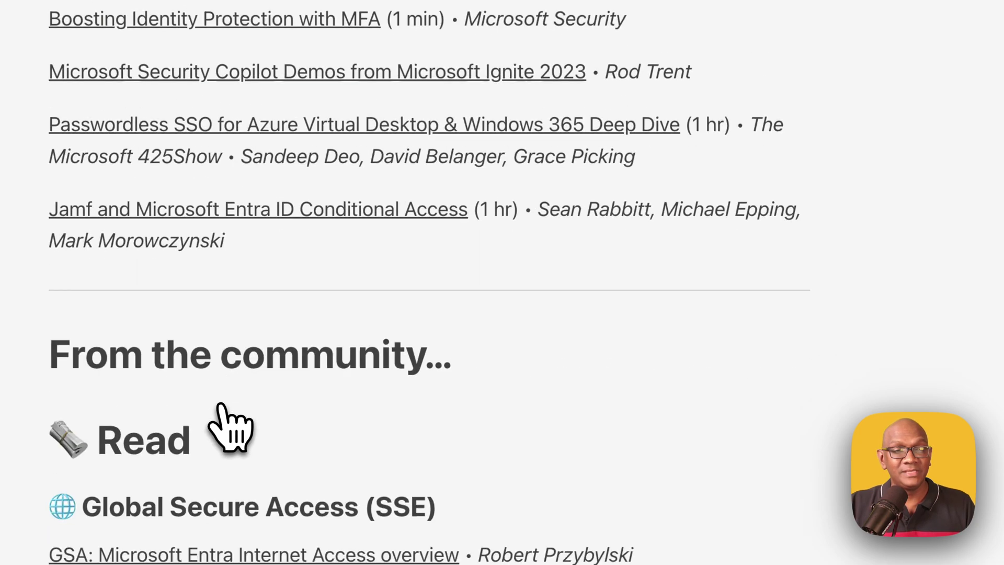
scroll(231, 424, "down", 4)
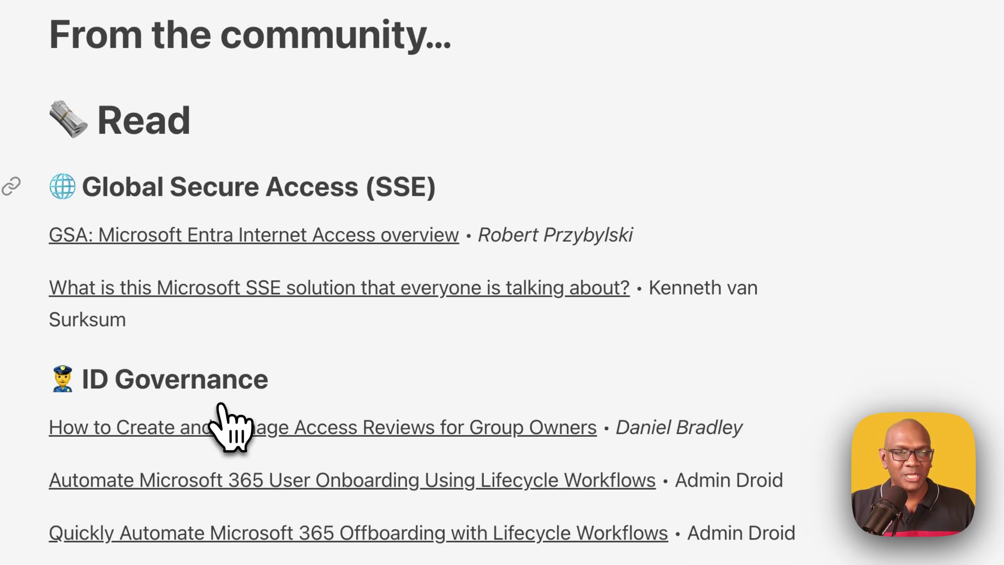
scroll(295, 390, "down", 2)
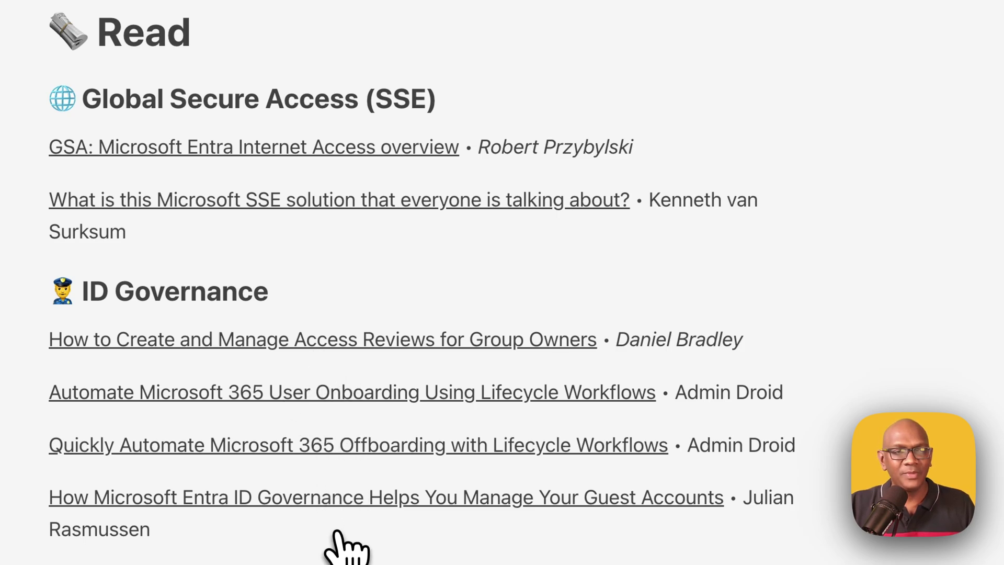
scroll(339, 534, "down", 12)
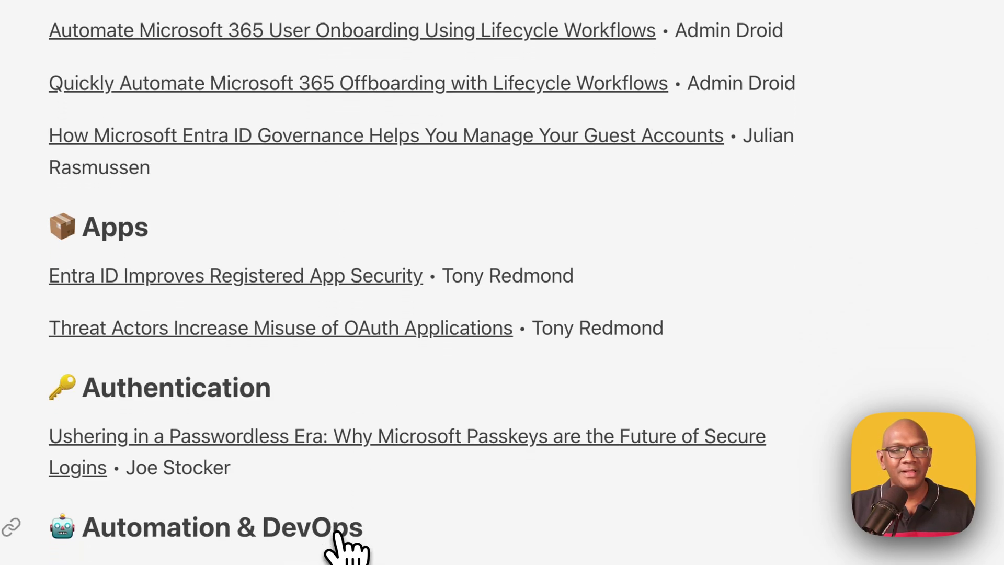
scroll(337, 536, "down", 20)
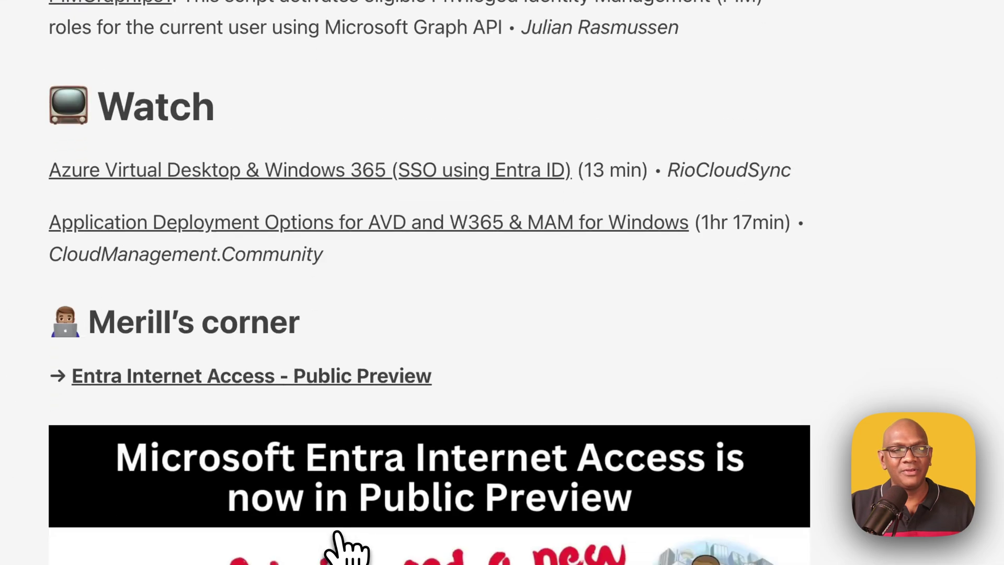
scroll(345, 547, "down", 5)
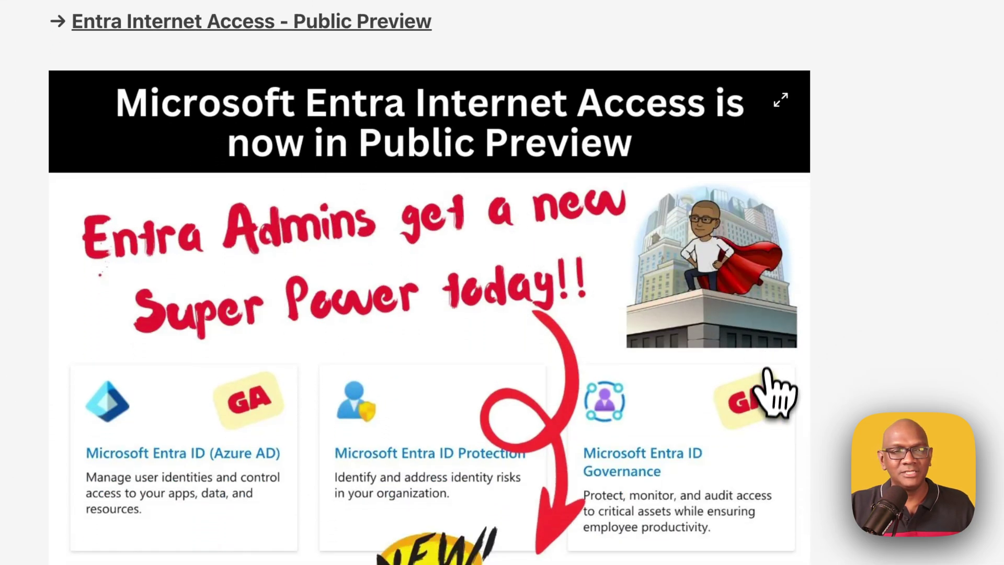
scroll(766, 403, "down", 5)
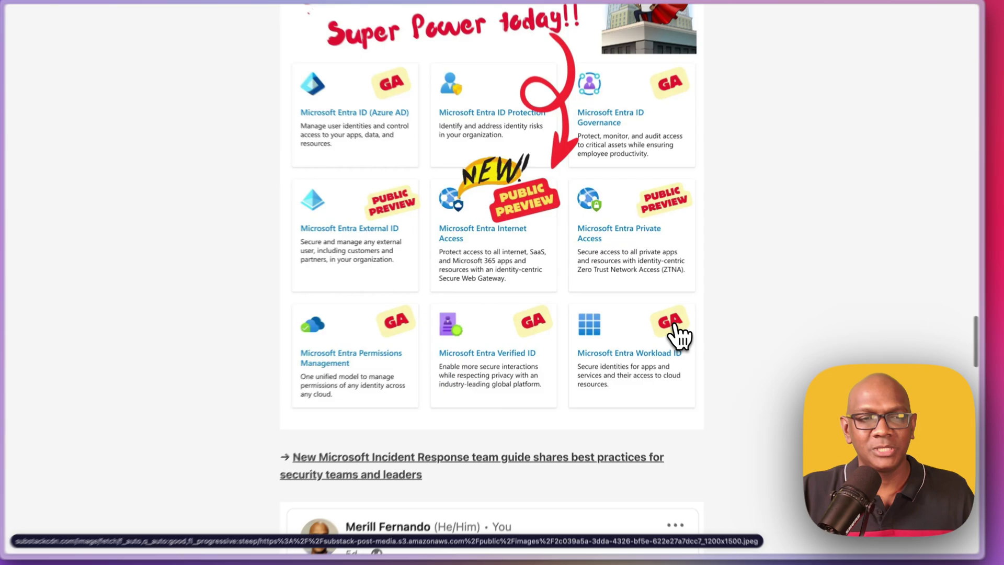
scroll(669, 328, "down", 3)
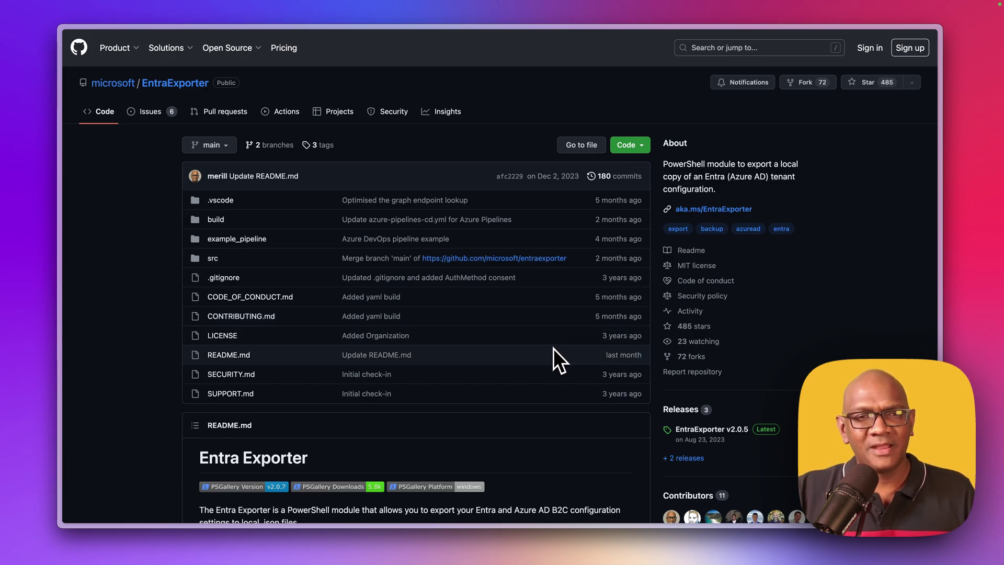
Scroll the EntraExporter README from module installation through export options to 'Exported configuration includes'
scroll(554, 355, "down", 3)
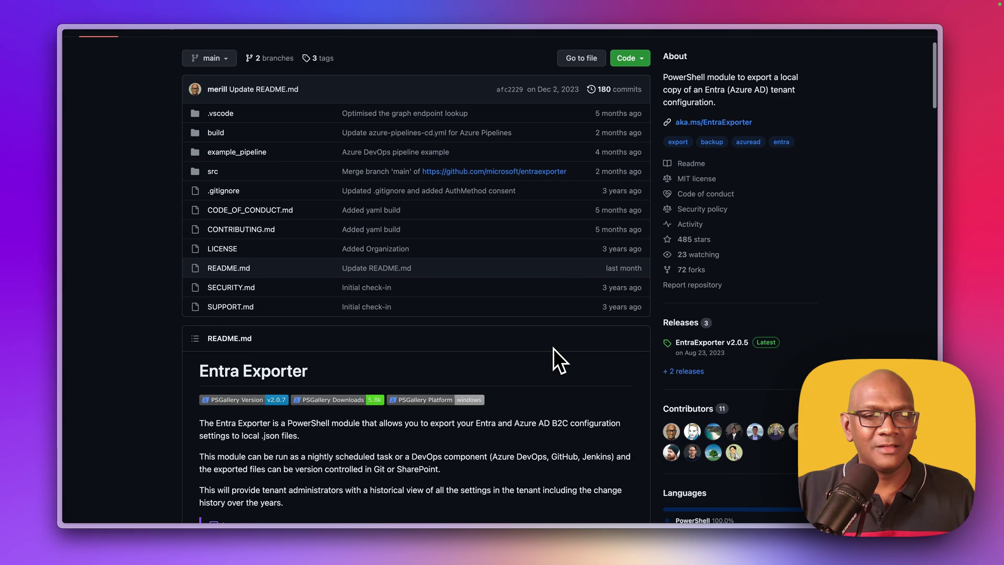
scroll(553, 349, "down", 10)
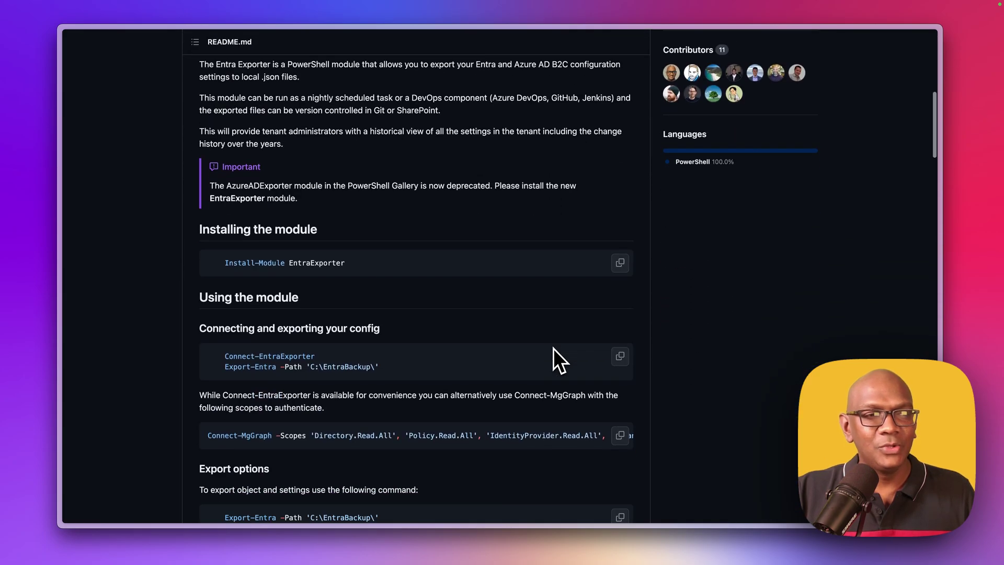
scroll(554, 348, "down", 3)
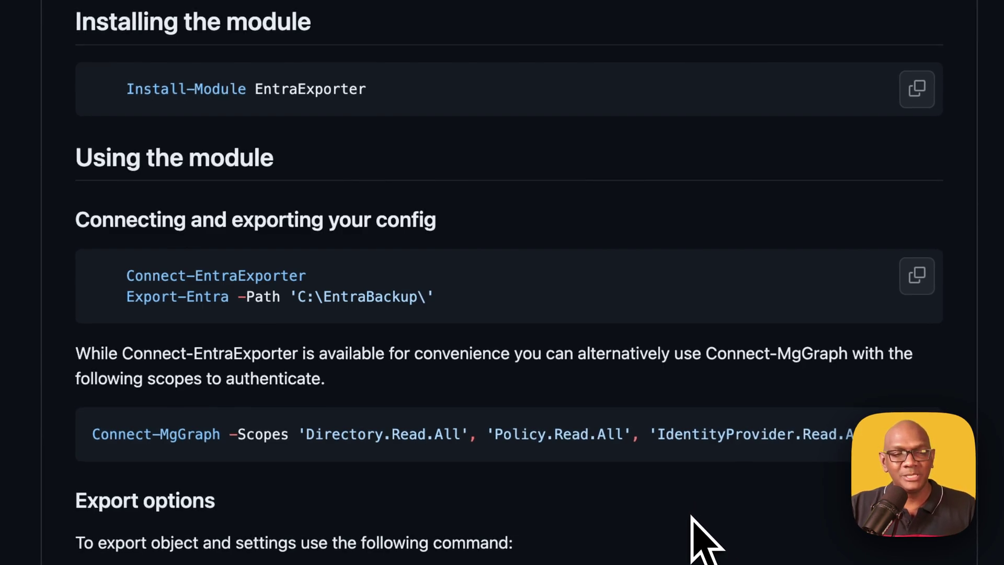
scroll(692, 515, "down", 2)
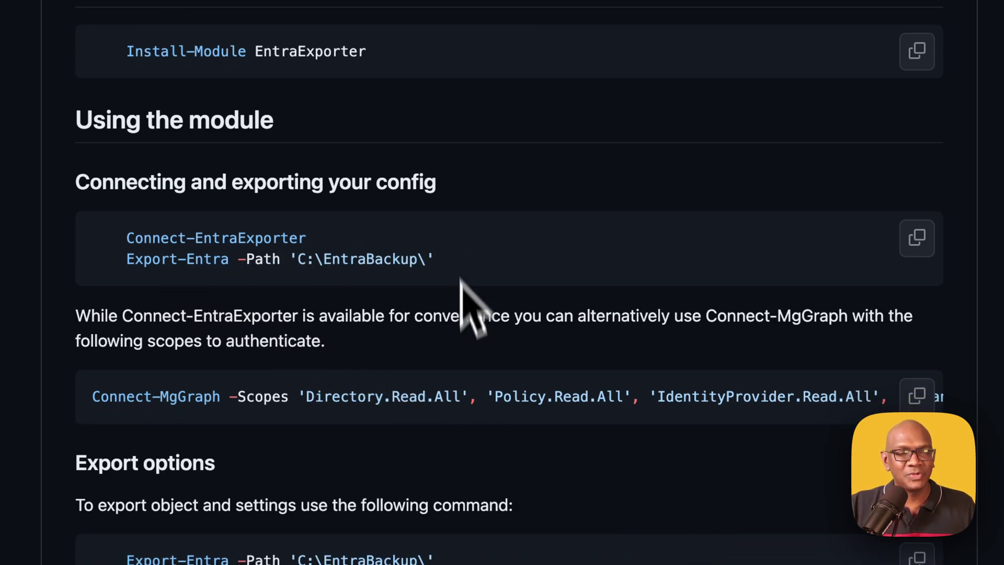
scroll(622, 519, "down", 4)
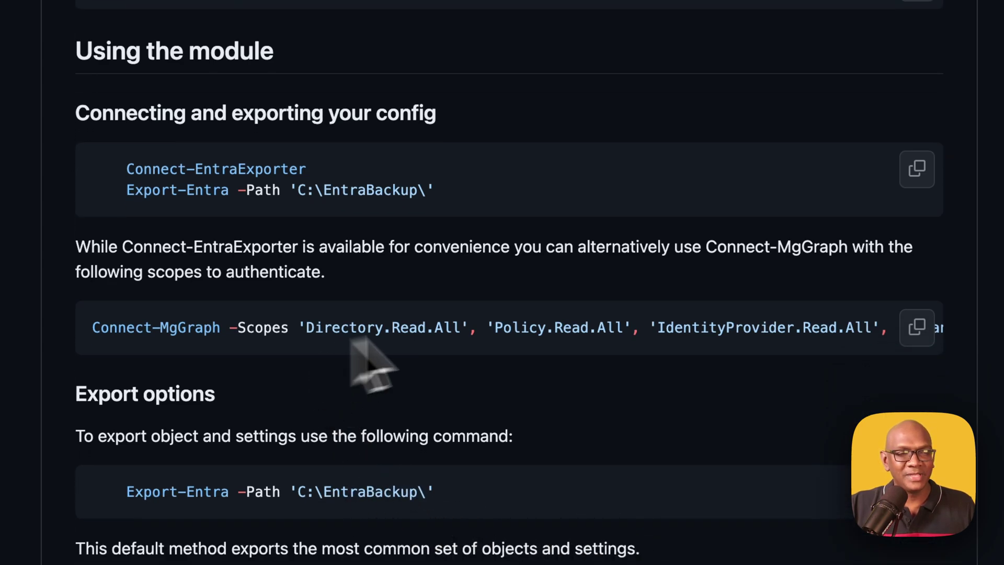
scroll(540, 524, "down", 10)
scroll(541, 533, "down", 20)
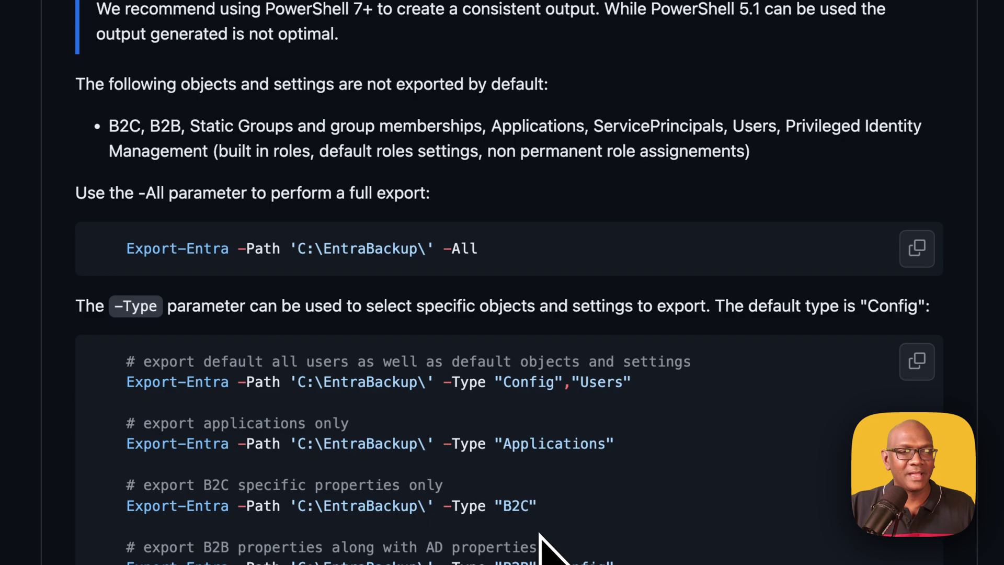
scroll(539, 534, "down", 15)
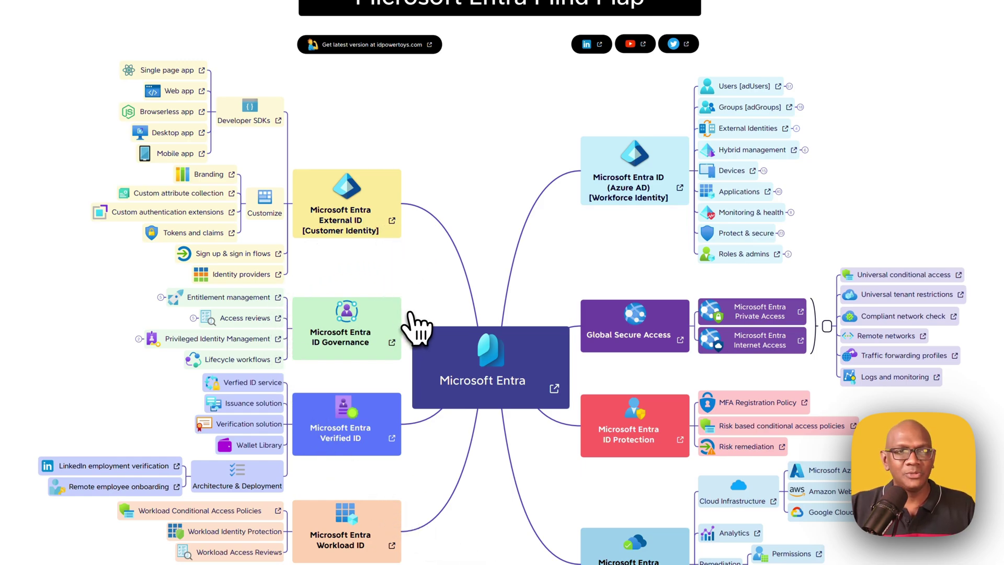
Scroll past the Microsoft Entra map to the Entra ID mind map showing Users, Groups, Devices and Hybrid branches
scroll(411, 317, "down", 12)
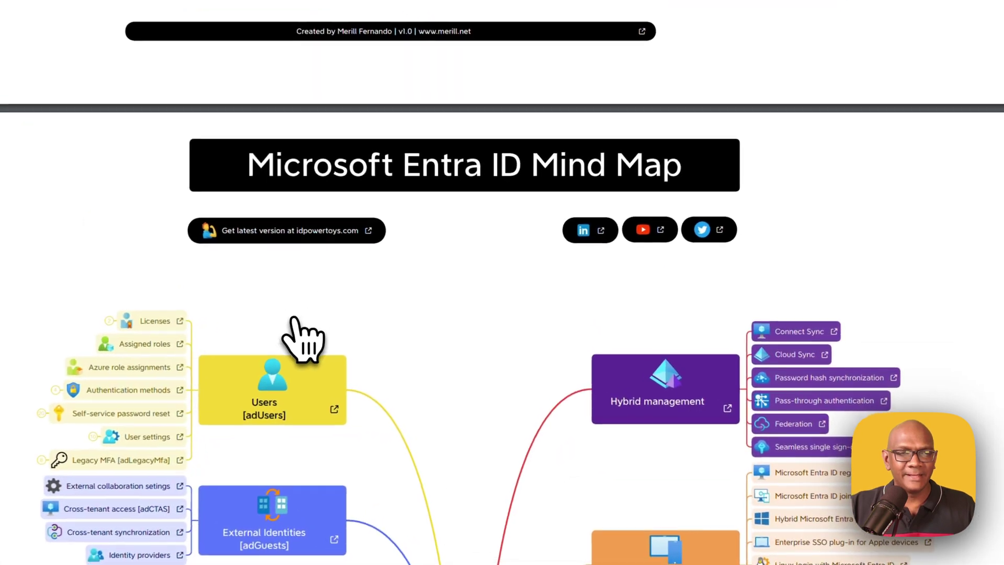
scroll(290, 321, "down", 3)
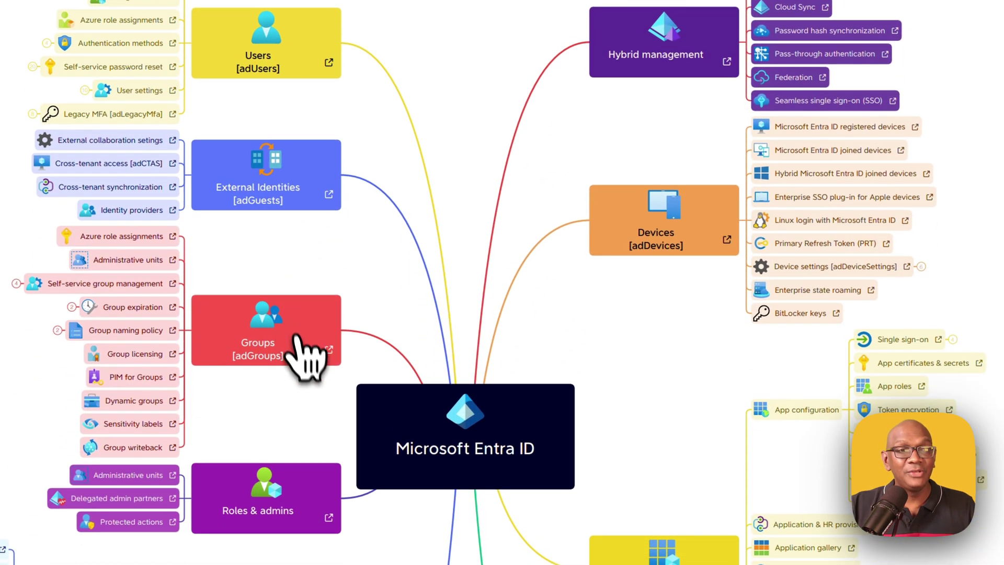
scroll(406, 466, "down", 1)
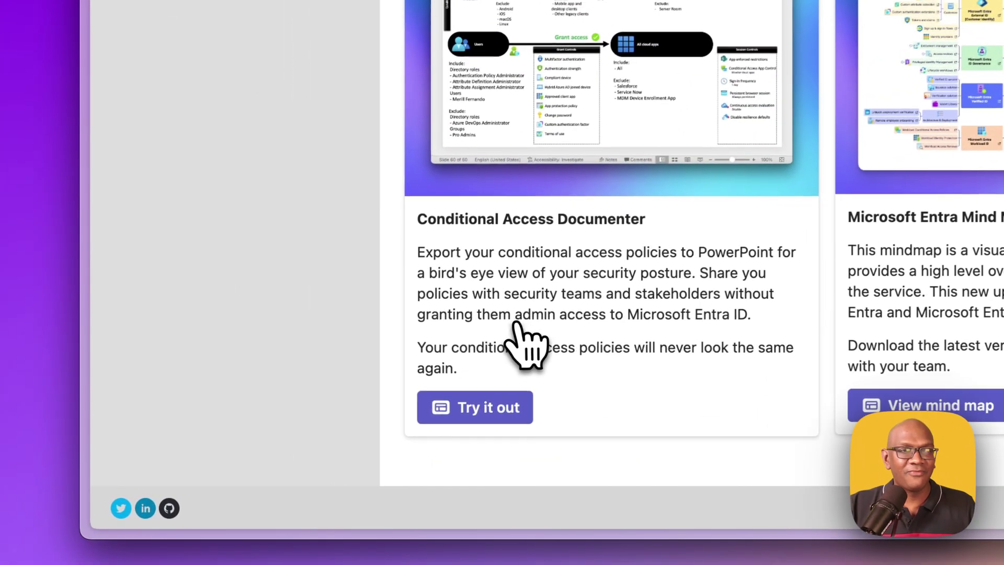
Use Conditional Access Documenter to generate and download Conditional Access Policy.pptx
left_click(502, 409)
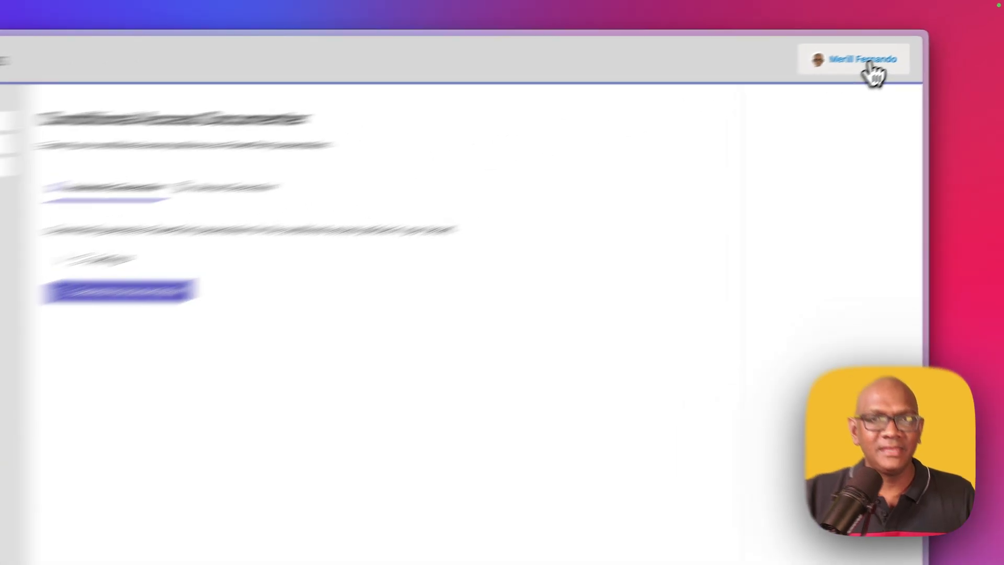
left_click(870, 64)
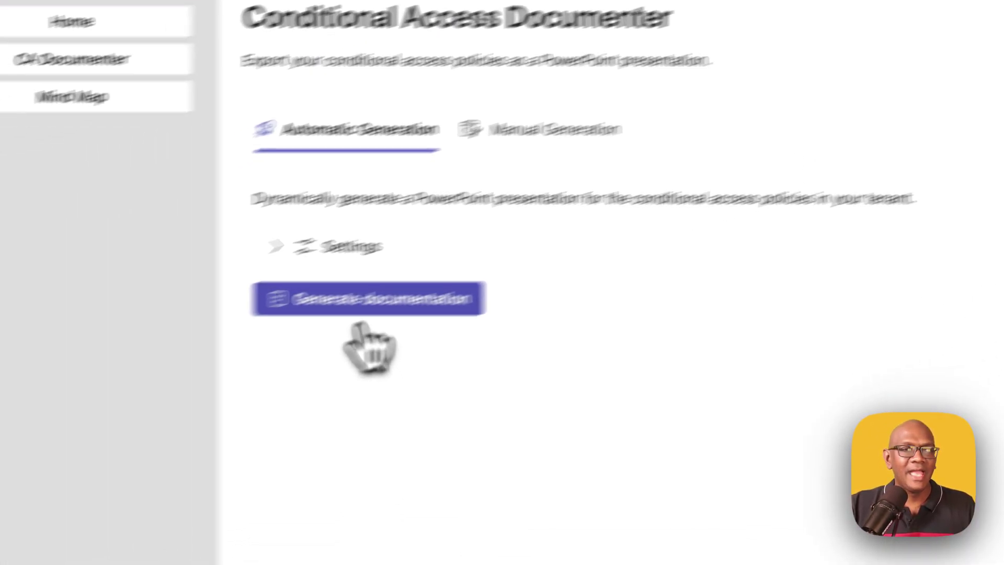
left_click(351, 306)
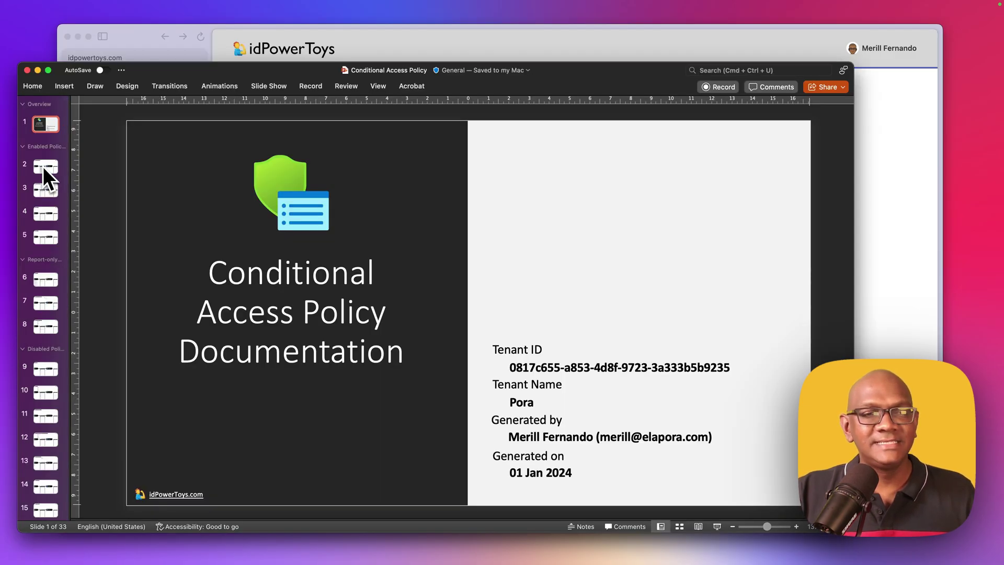
Present the deck from the Device compliance #1 policy slide, then exit back to editing
left_click(43, 167)
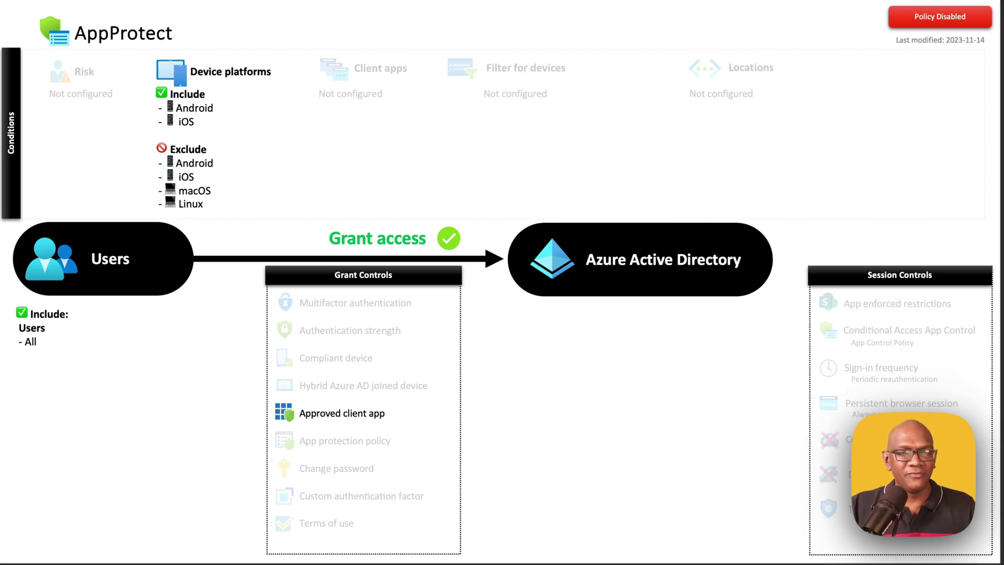
key("Escape")
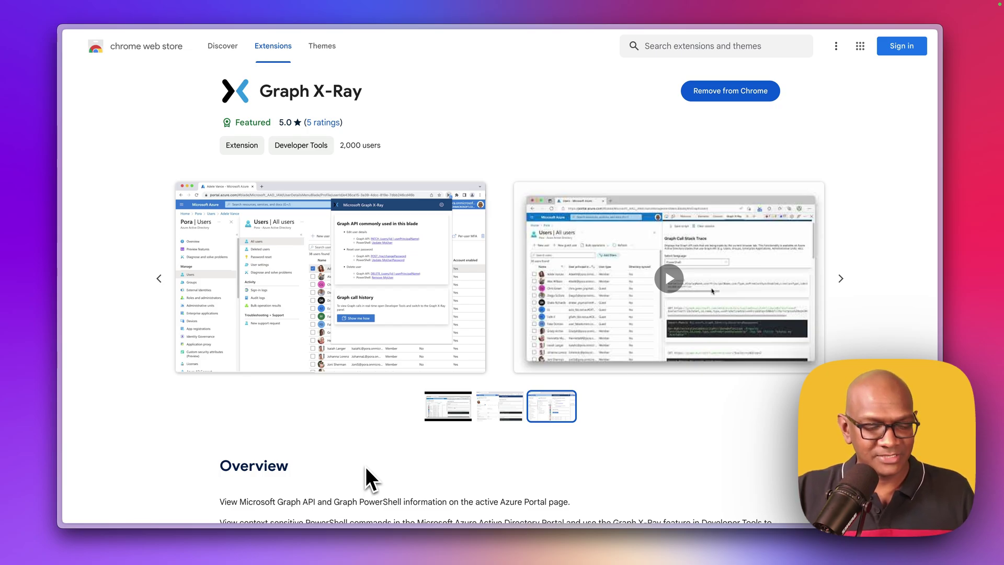
Switch to the pinned Microsoft Entra admin center tab showing the All users list of 59 users
key("super+s")
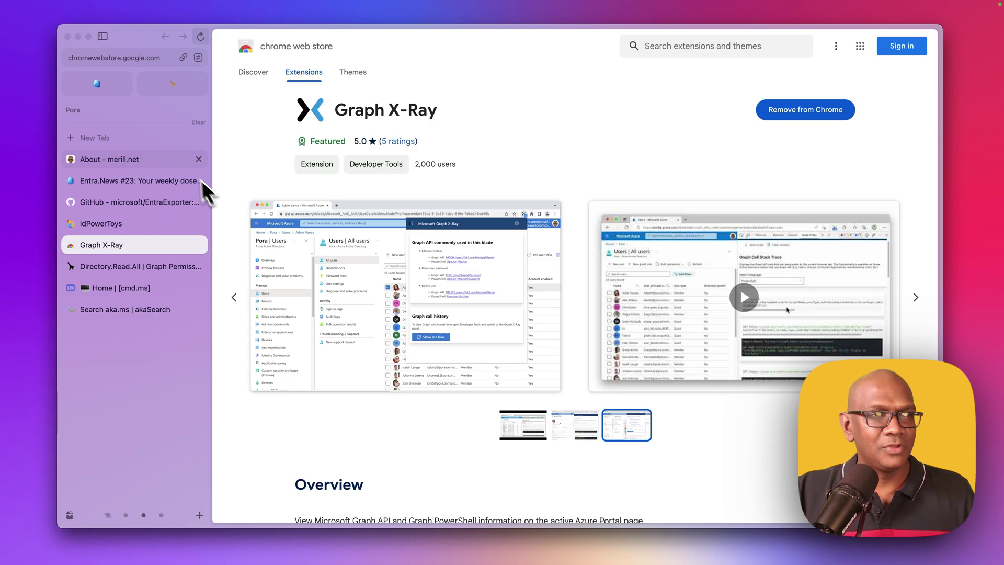
left_click(104, 85)
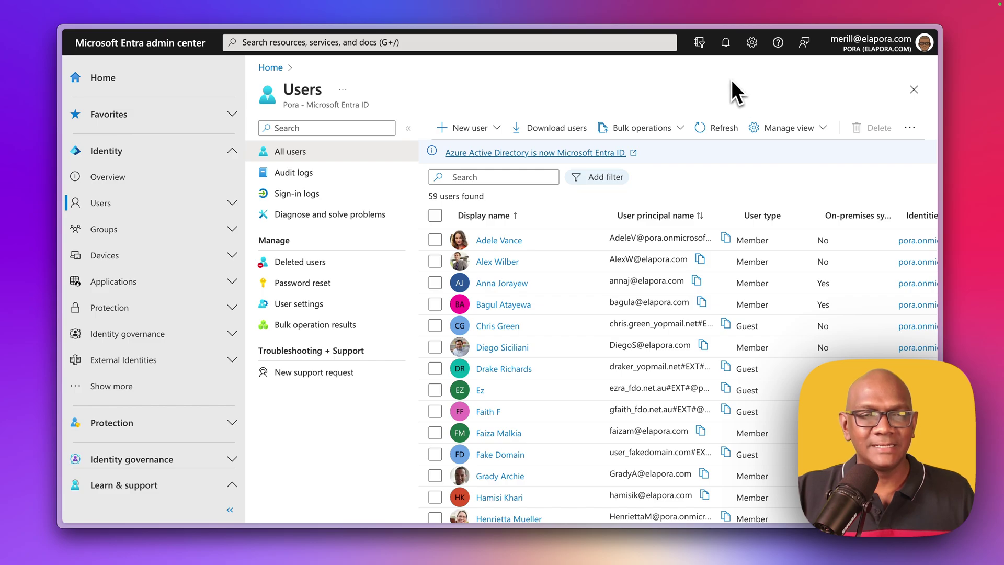
Open the Graph X-Ray panel in the browser developer tools
key("super+alt+i")
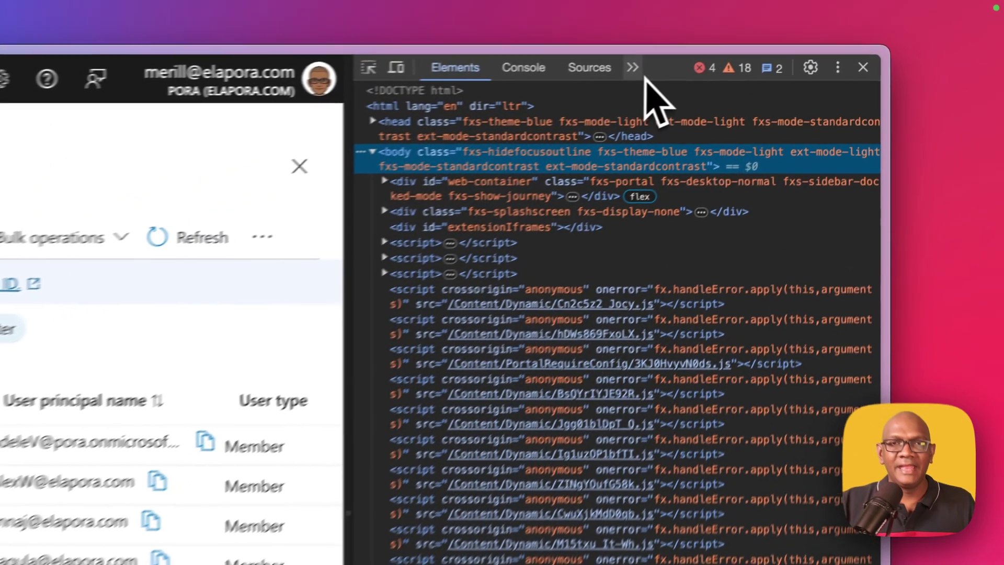
left_click(804, 36)
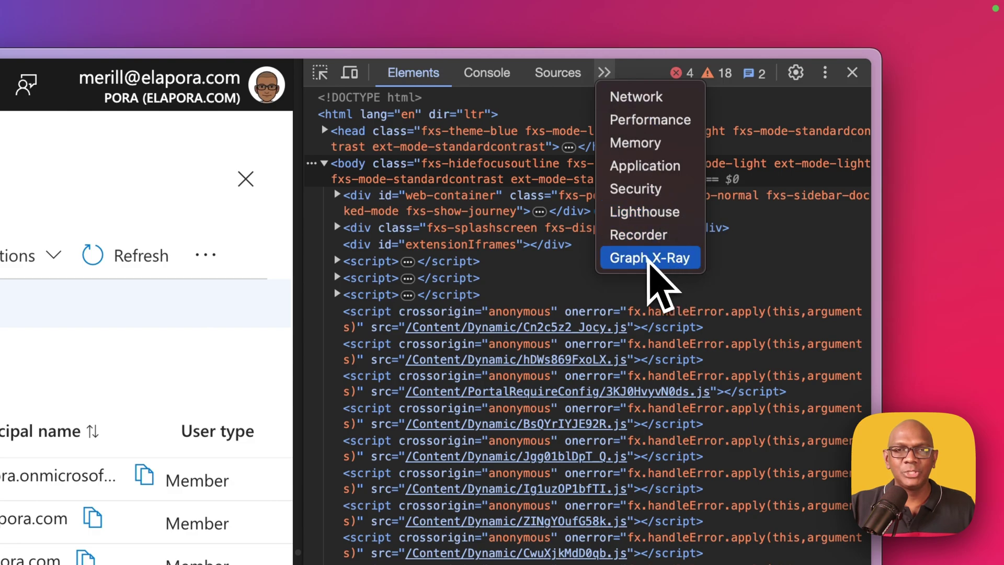
left_click(650, 259)
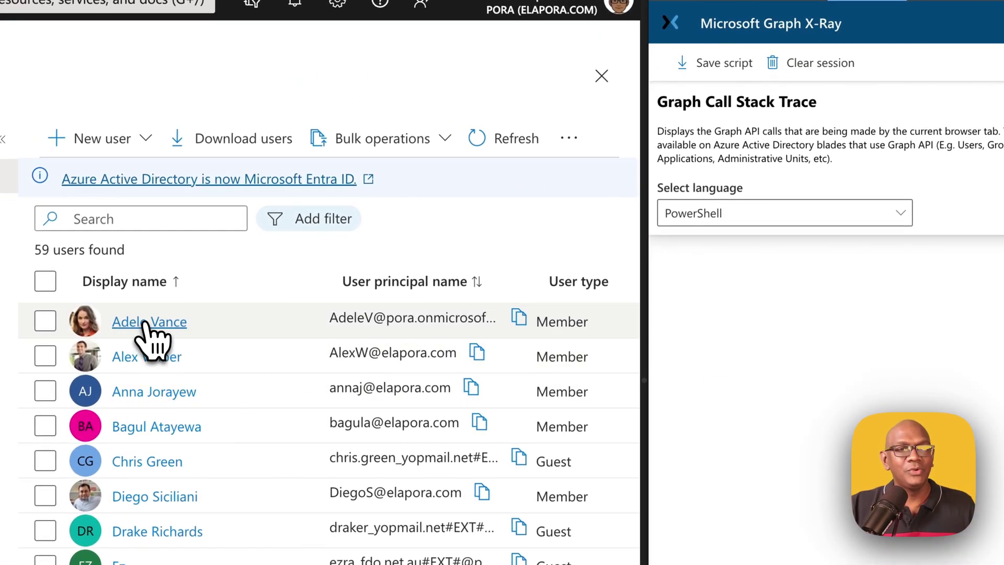
Open the first user's overview and keep PowerShell as the Graph X-Ray snippet language
left_click(144, 324)
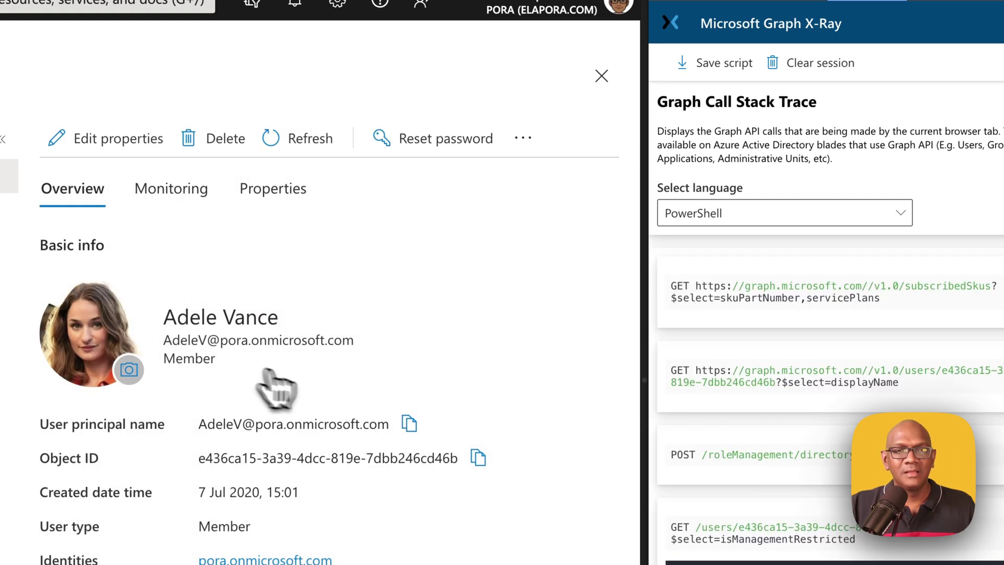
scroll(836, 441, "down", 5)
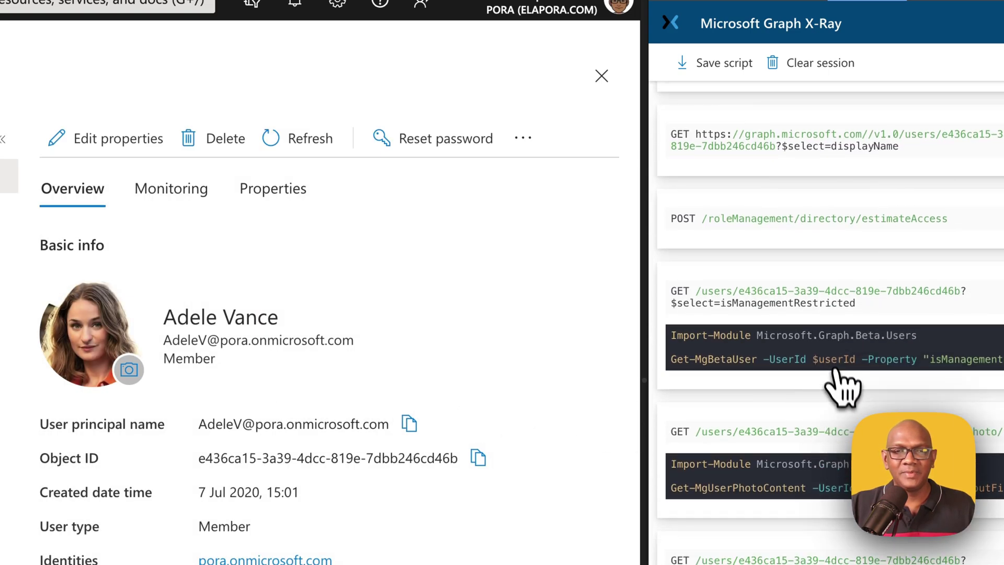
scroll(837, 434, "down", 5)
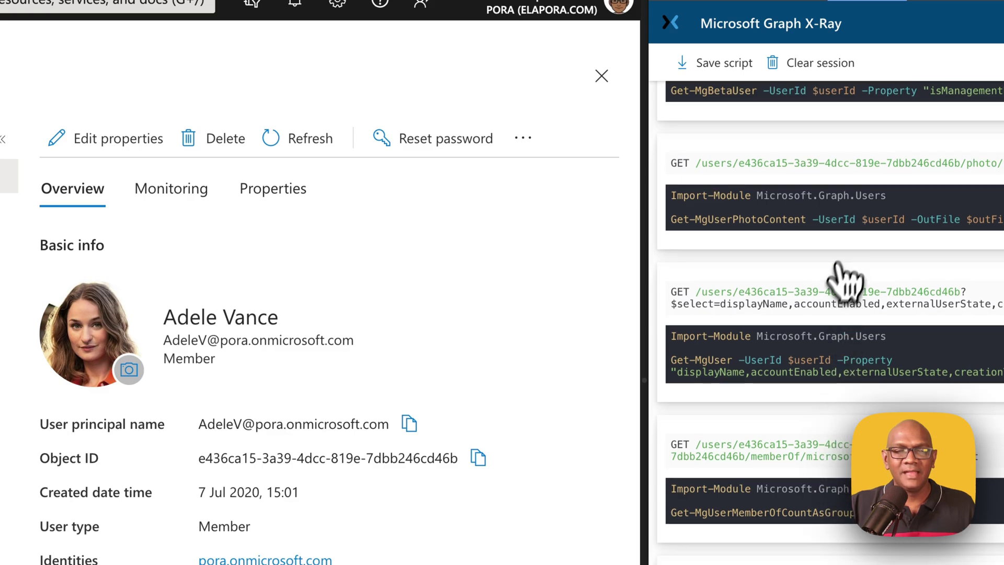
scroll(847, 280, "up", 10)
left_click(802, 215)
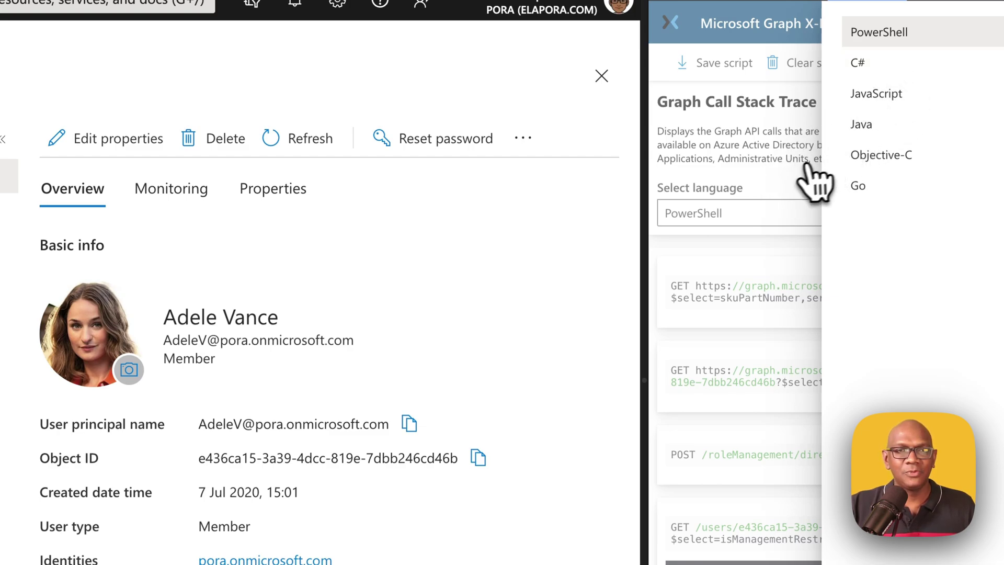
left_click(795, 198)
scroll(818, 476, "down", 5)
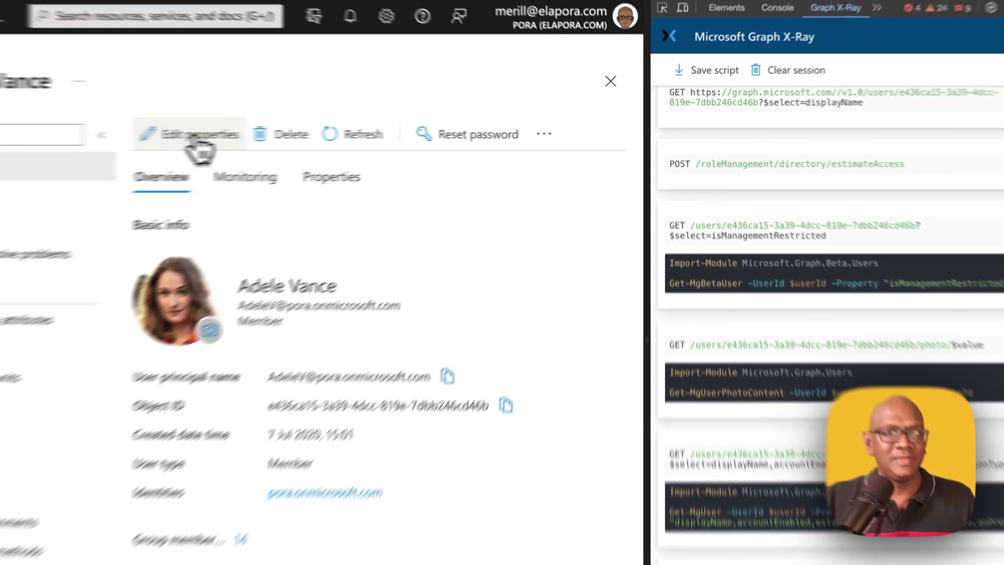
Add a trailing 's' to the user's display name, save, and locate the Update-MgUser PATCH in Graph X-Ray
left_click(199, 140)
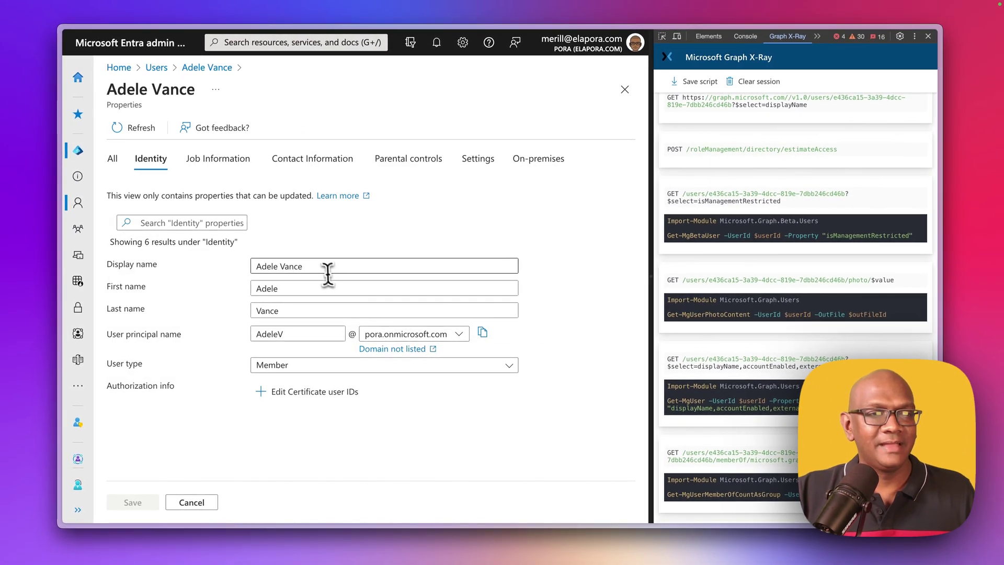
left_click(758, 82)
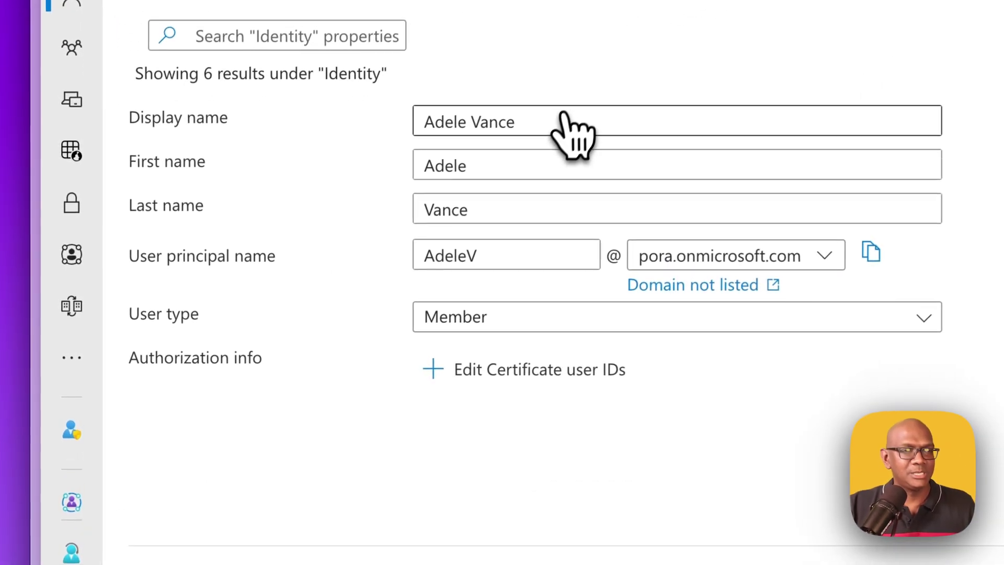
left_click(320, 267)
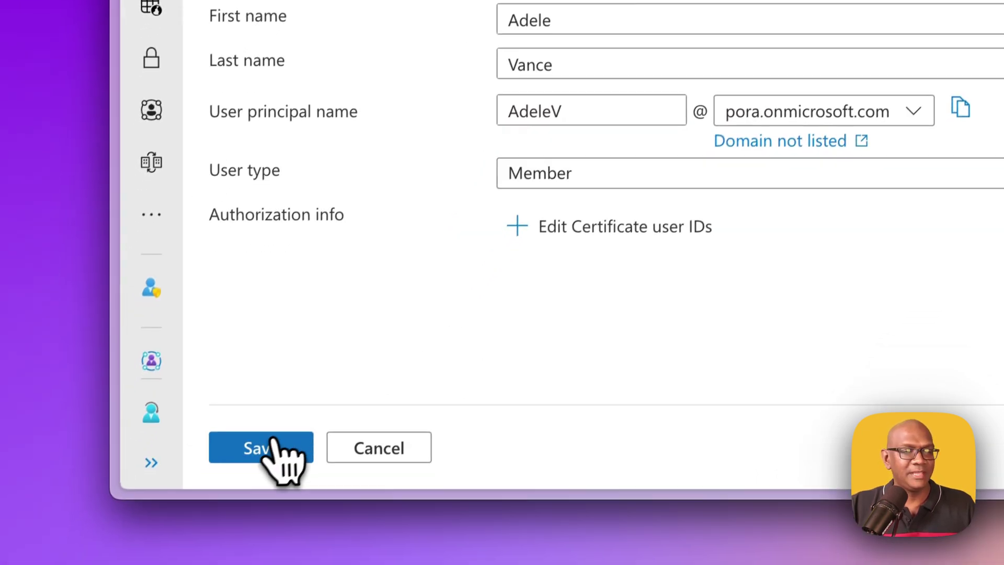
left_click(275, 442)
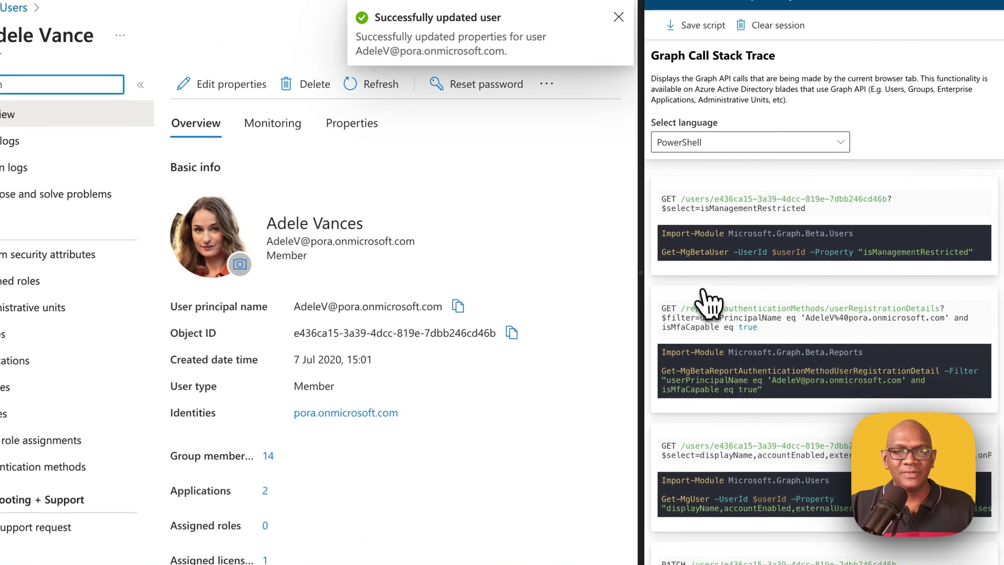
scroll(714, 297, "down", 3)
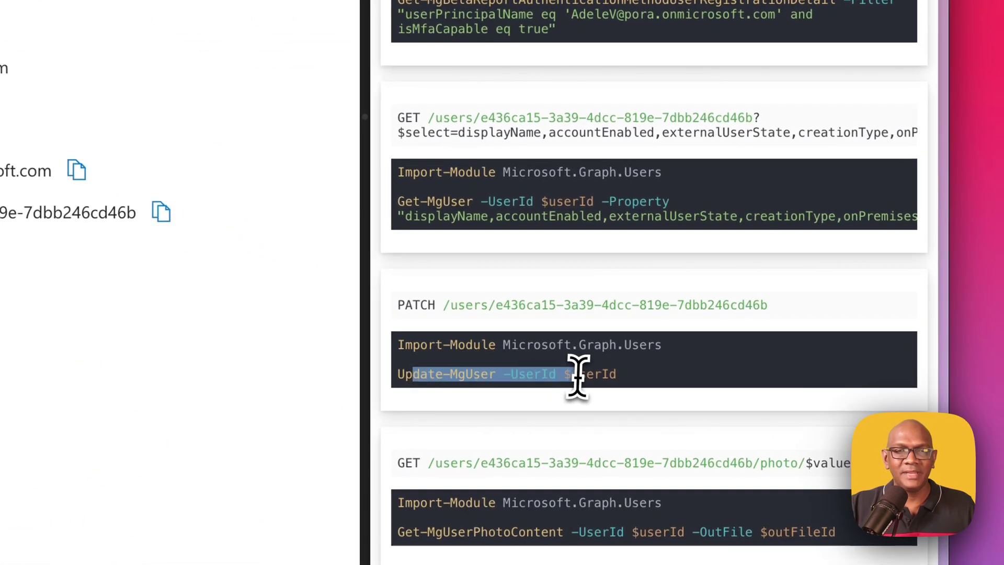
left_click(499, 207)
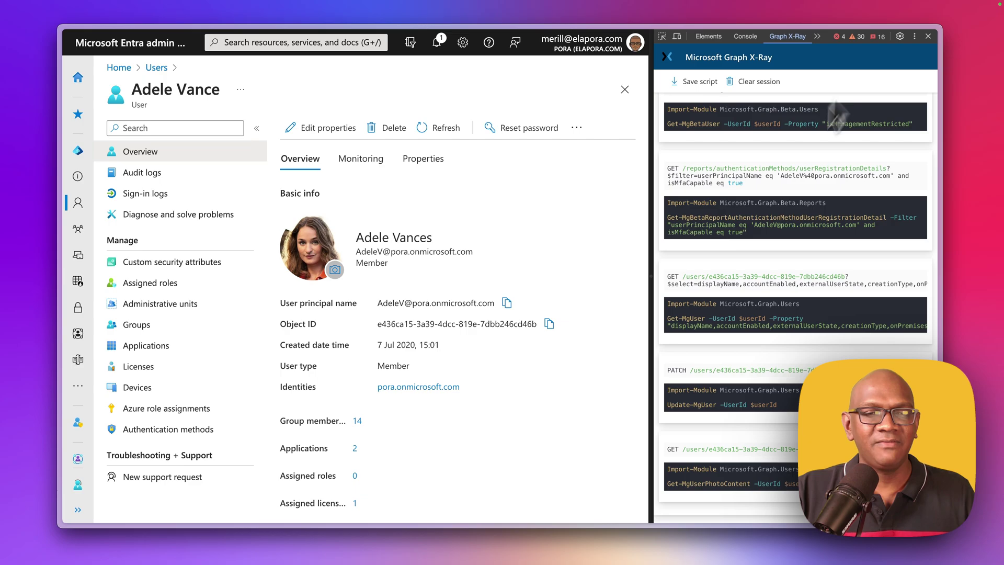
Close the Graph X-Ray panel and switch to the Directory.Read.All Graph Permissions tab
left_click(929, 38)
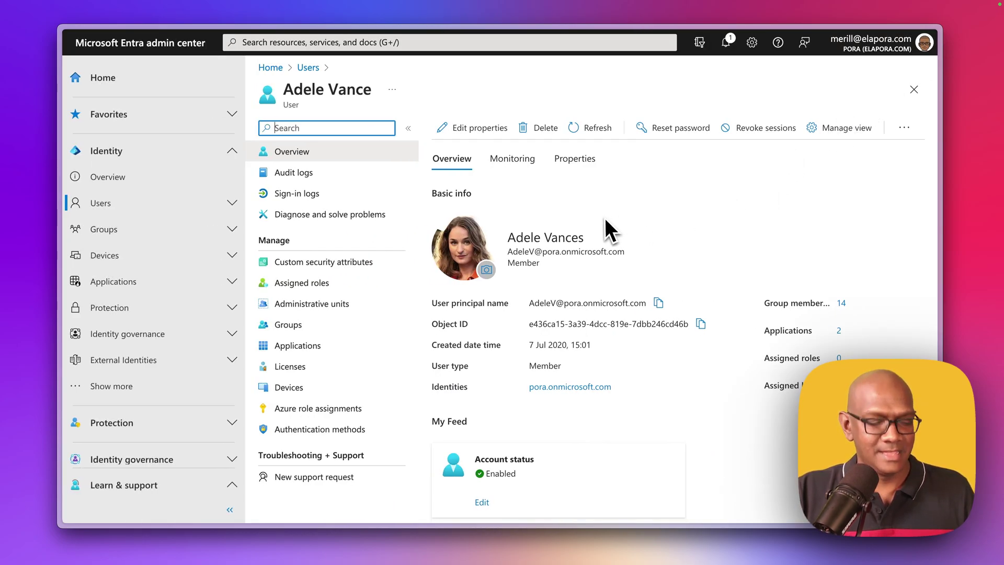
key("super+s")
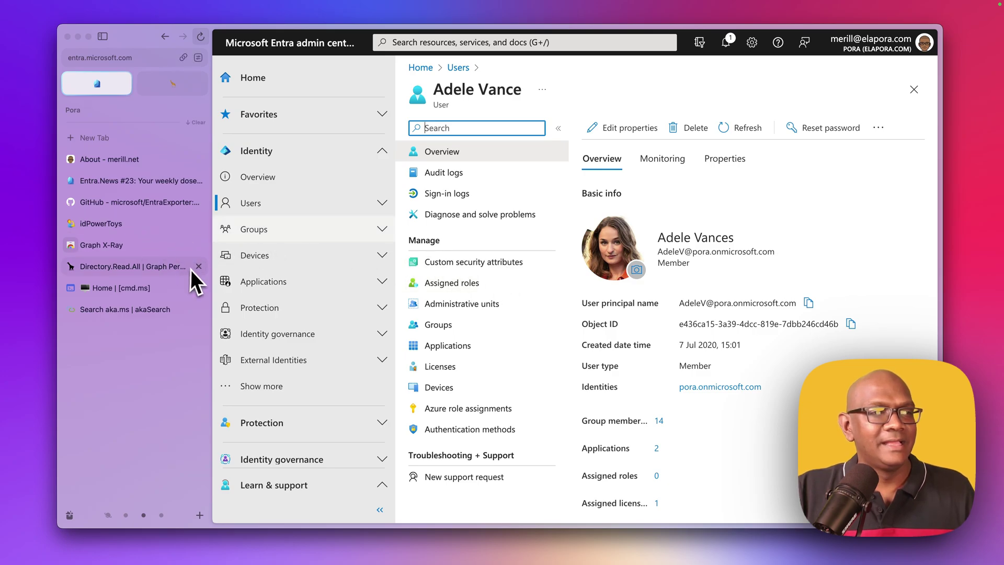
left_click(137, 267)
key("super+s")
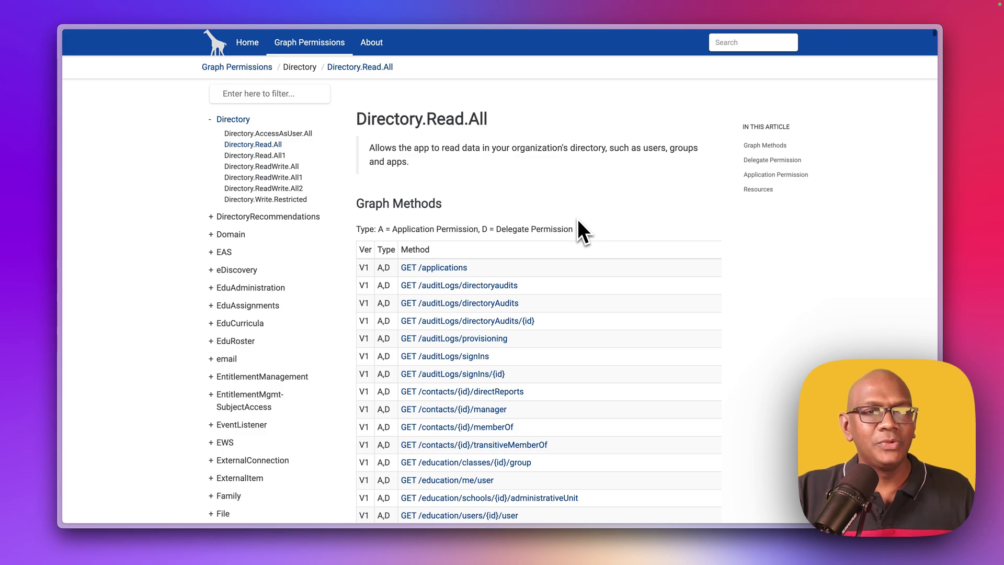
Open Directory.Write.Restricted and compare it with the Directory.Read.All methods list
scroll(577, 219, "down", 3)
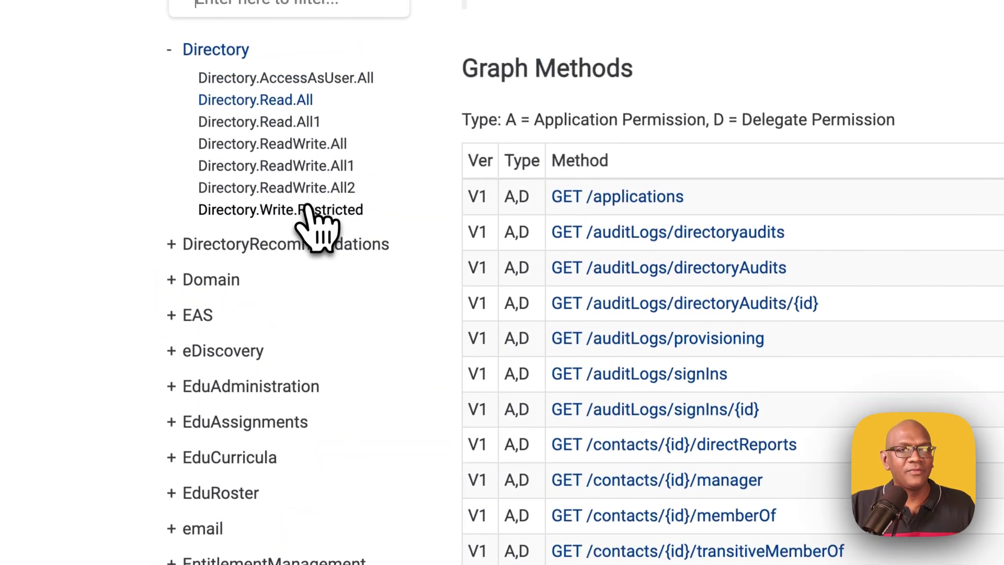
left_click(313, 208)
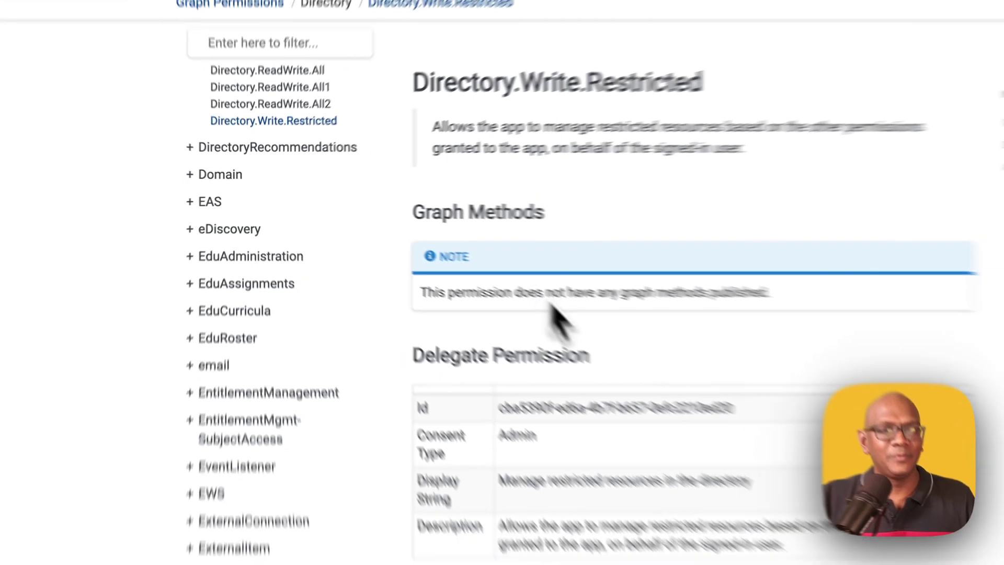
scroll(557, 319, "down", 3)
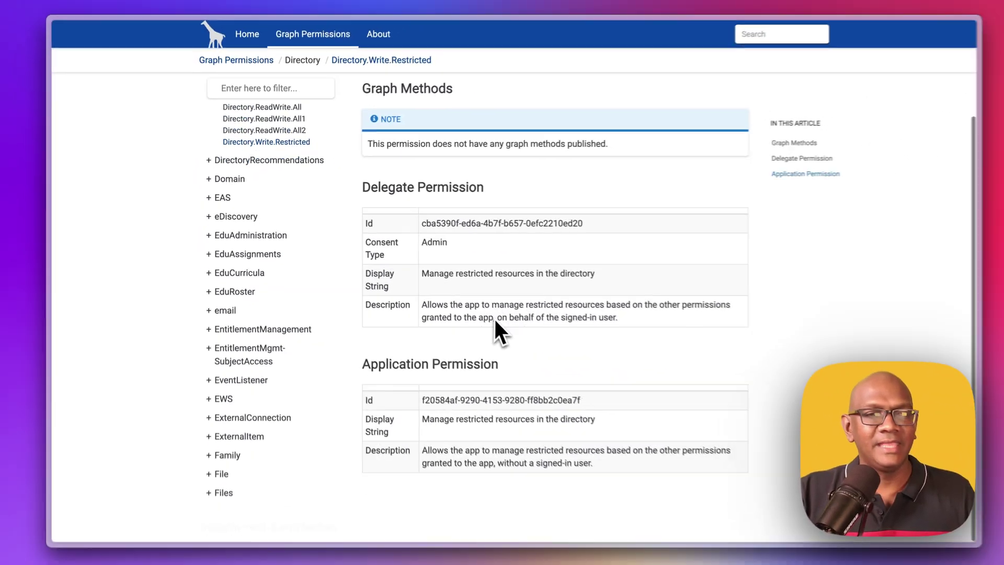
scroll(284, 116, "up", 1)
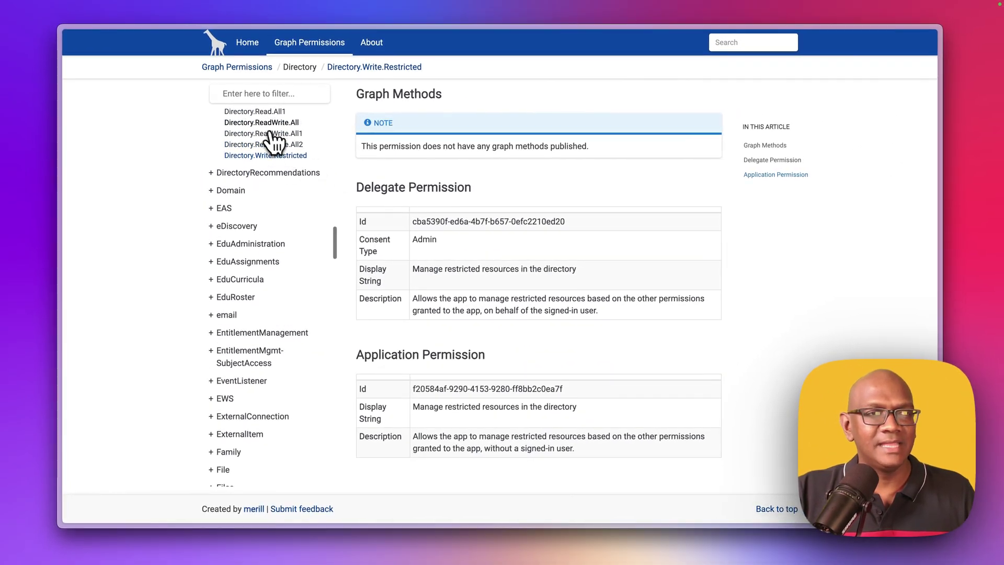
scroll(272, 139, "up", 1)
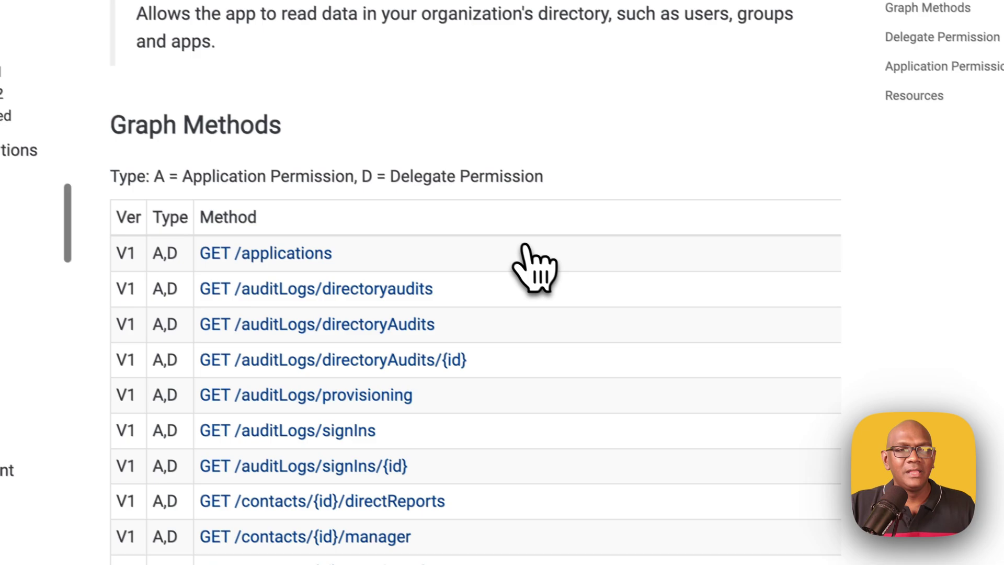
scroll(511, 277, "down", 3)
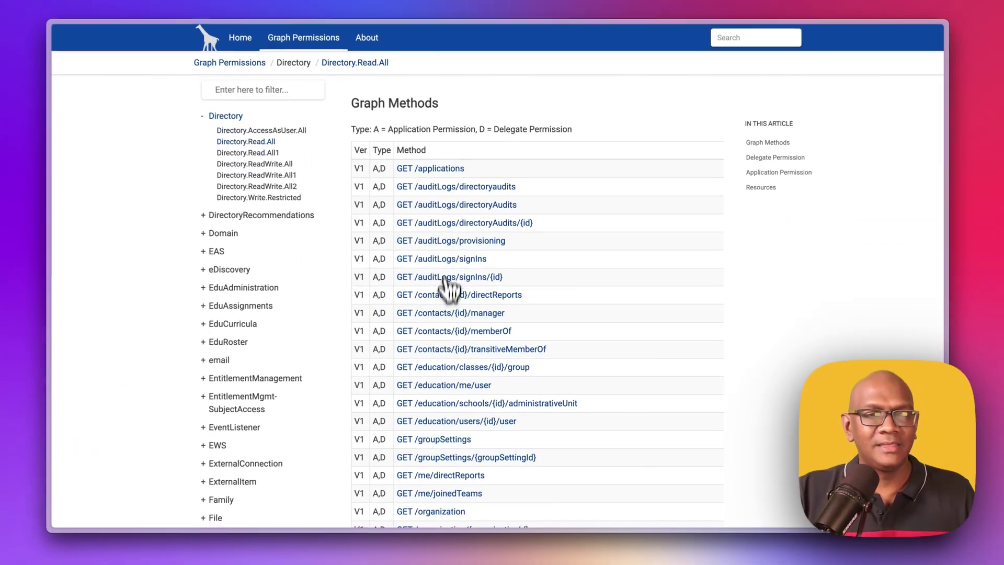
scroll(448, 293, "down", 15)
scroll(455, 314, "up", 4)
scroll(457, 314, "up", 15)
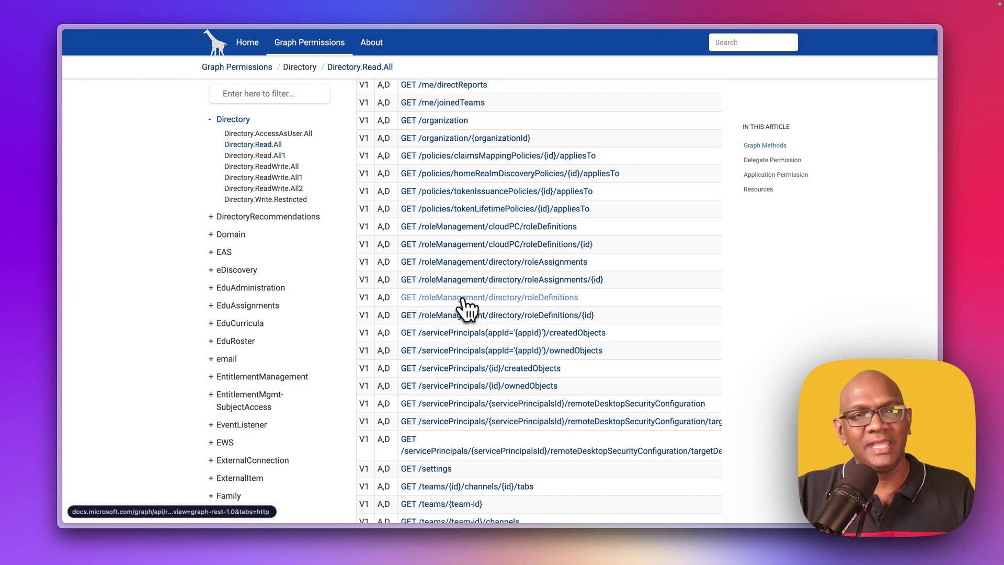
scroll(468, 310, "up", 10)
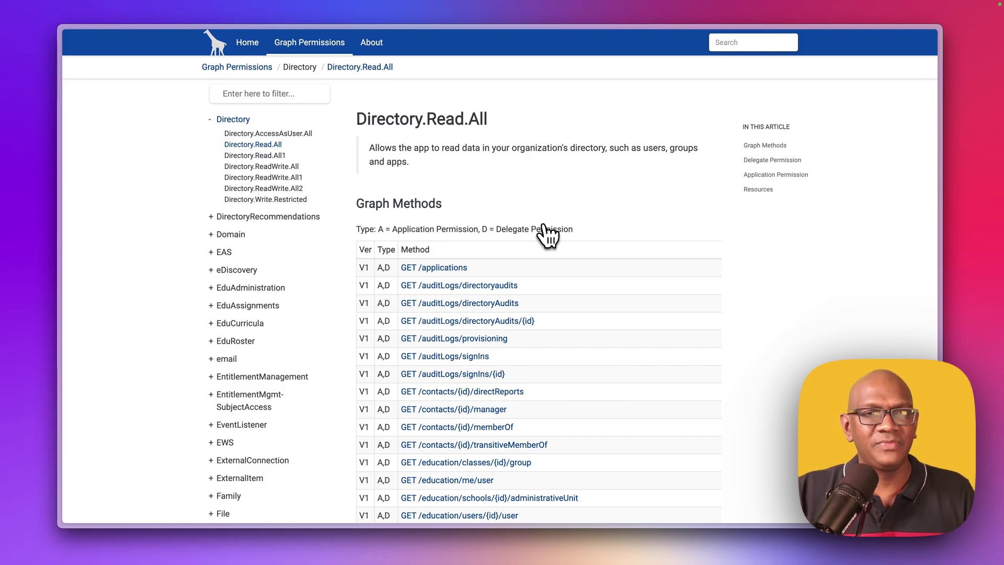
scroll(548, 235, "down", 20)
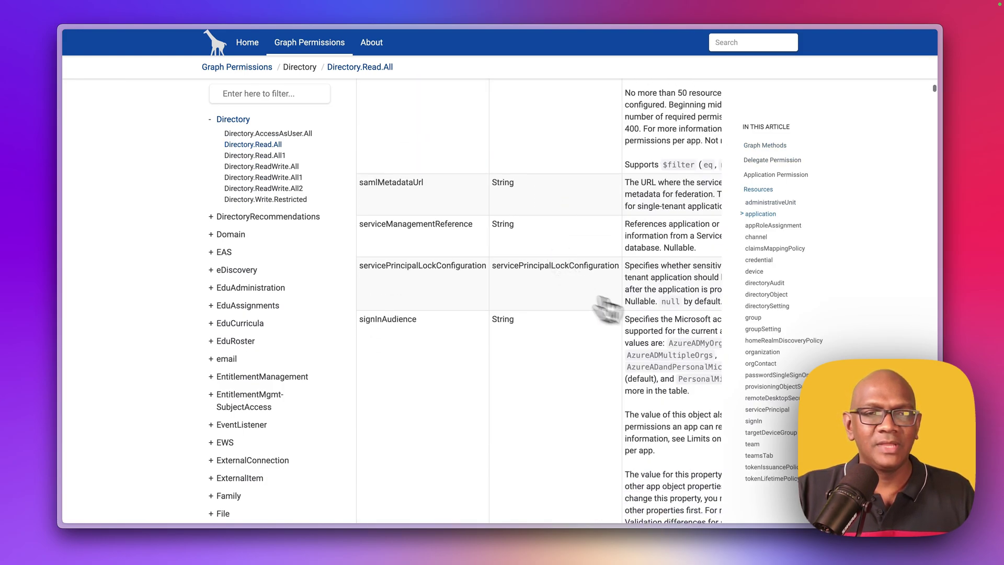
Jump to the directoryAudit, directoryObject, group and groupSetting resource properties
left_click(763, 283)
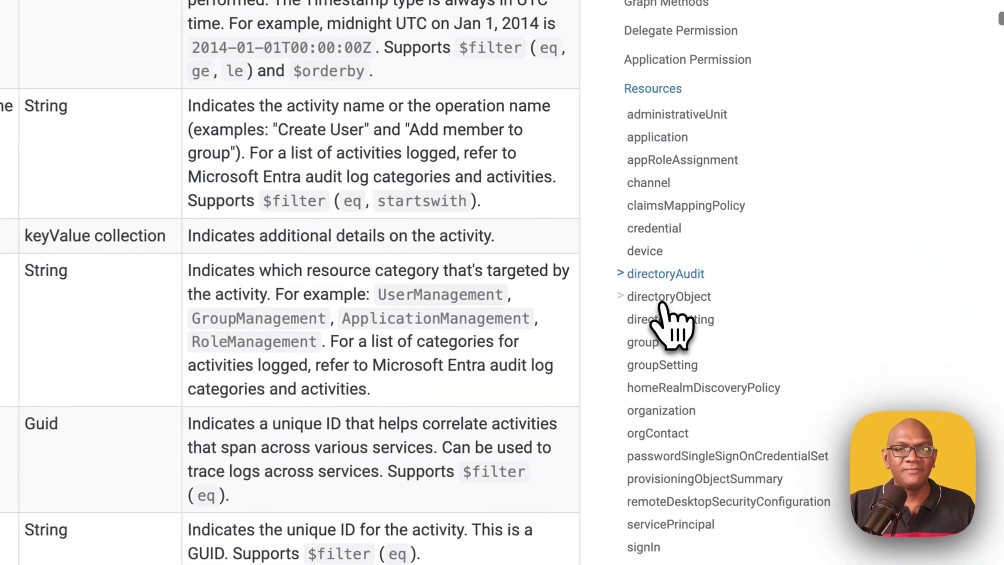
left_click(662, 303)
left_click(657, 343)
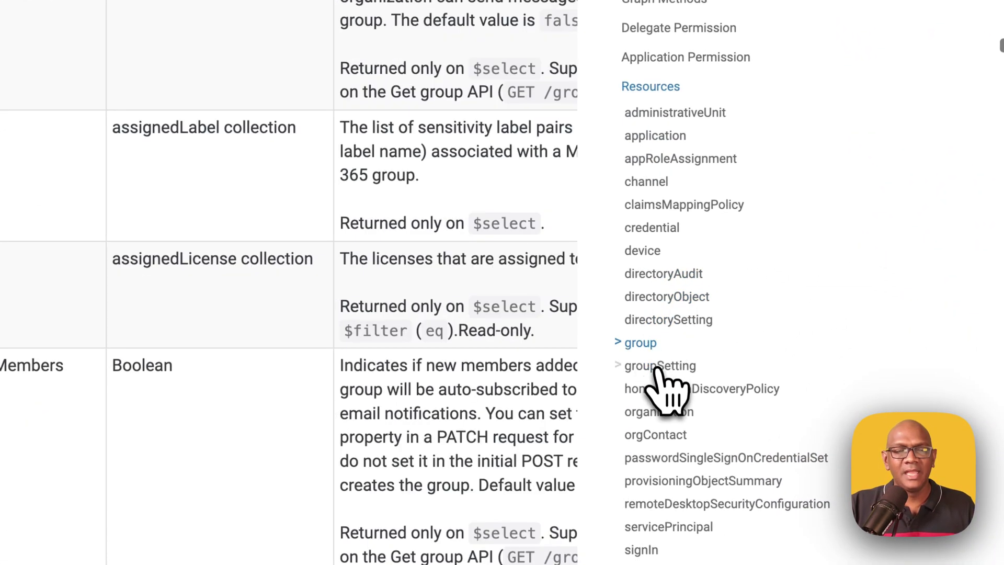
left_click(657, 366)
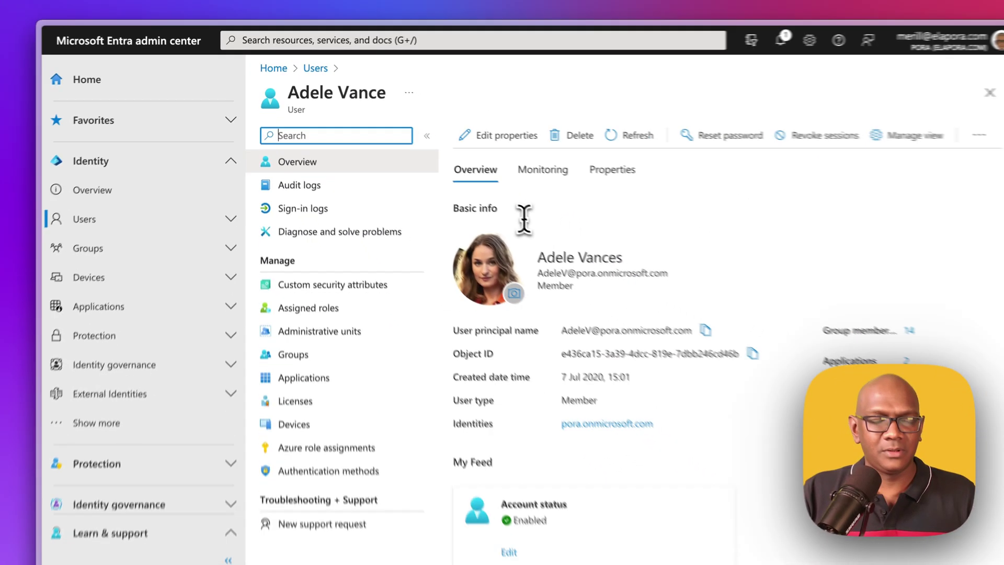
Switch to the Home | cmd.ms tab from the Arc tab sidebar
key("alt+Tab")
key("alt+Tab")
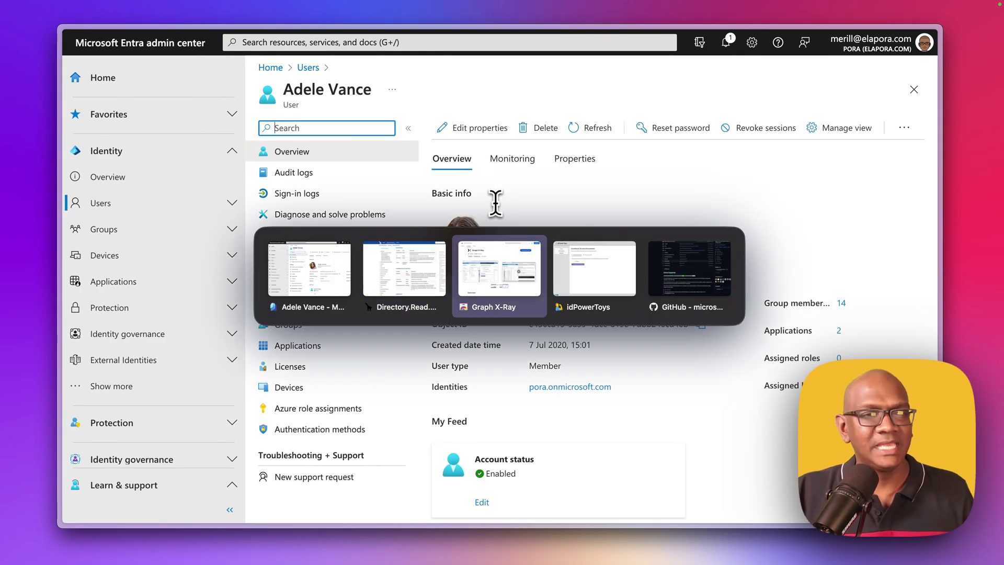
key("Escape")
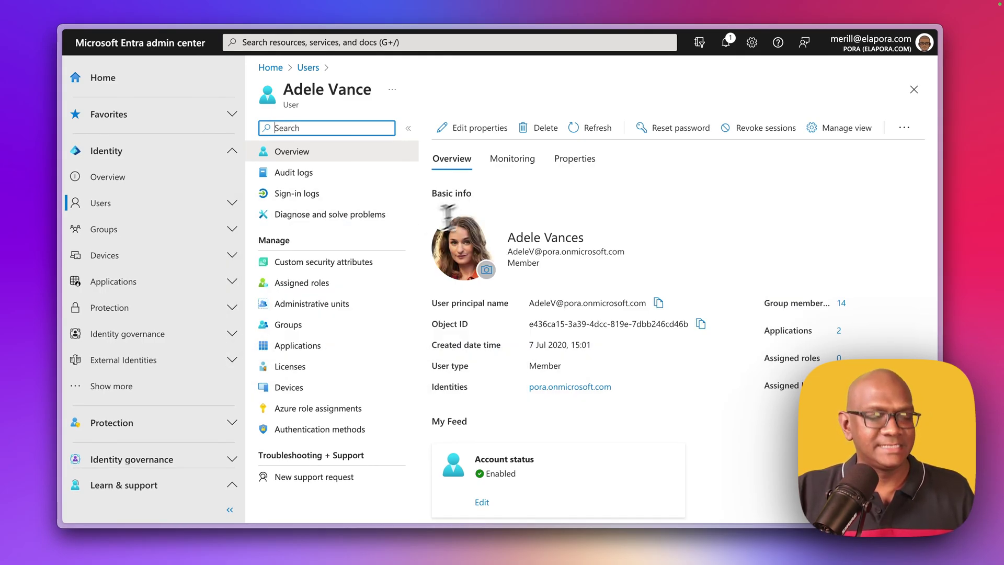
key("super+s")
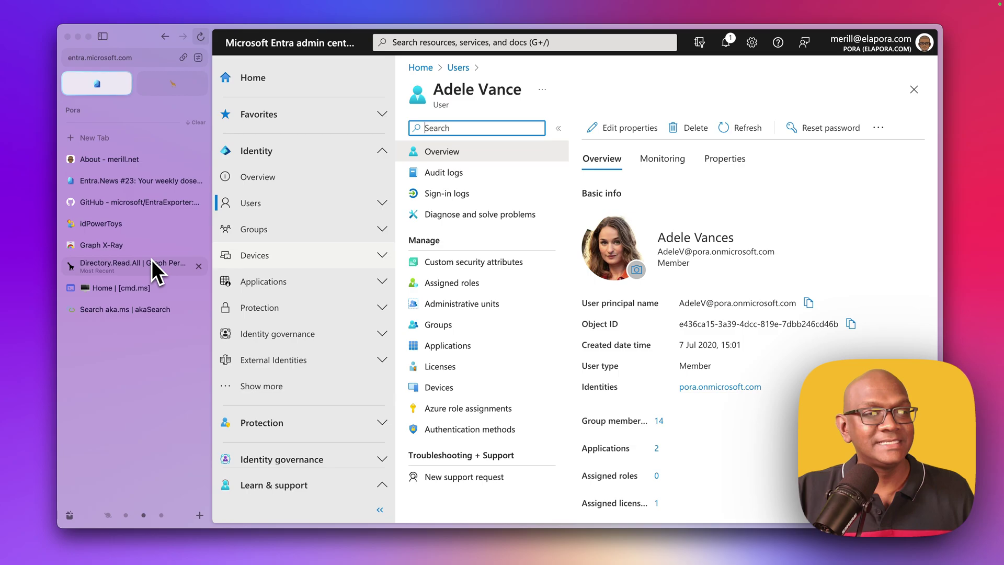
left_click(137, 289)
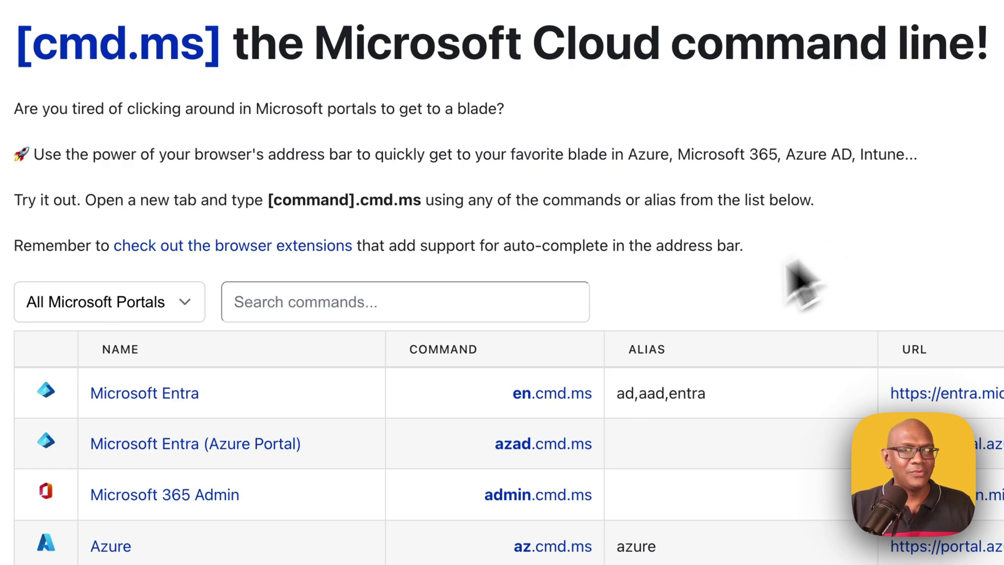
Scroll through the cmd.ms command table covering Entra, Azure, Intune and Exchange, then back up
scroll(635, 426, "down", 6)
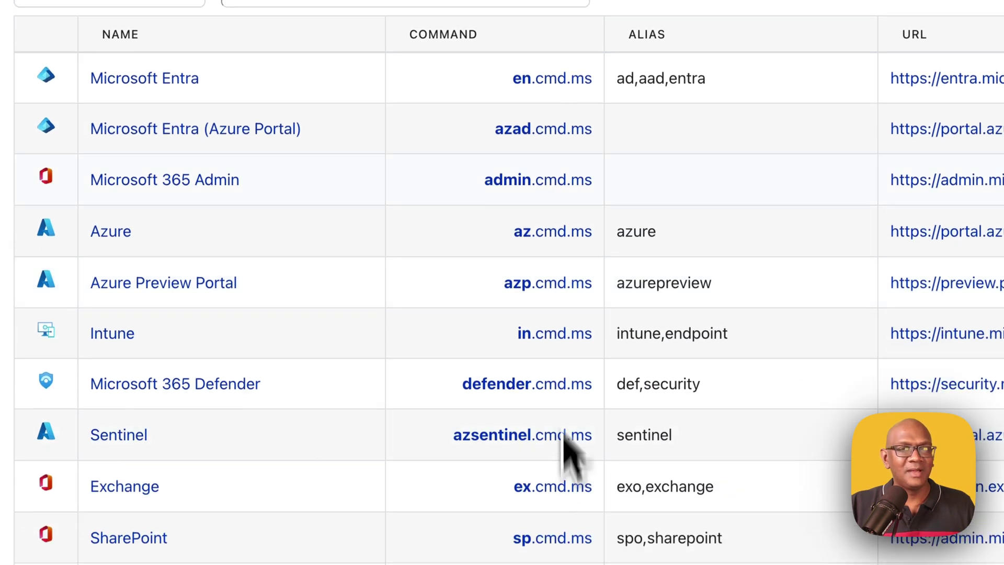
scroll(561, 213, "down", 4)
scroll(502, 283, "down", 5)
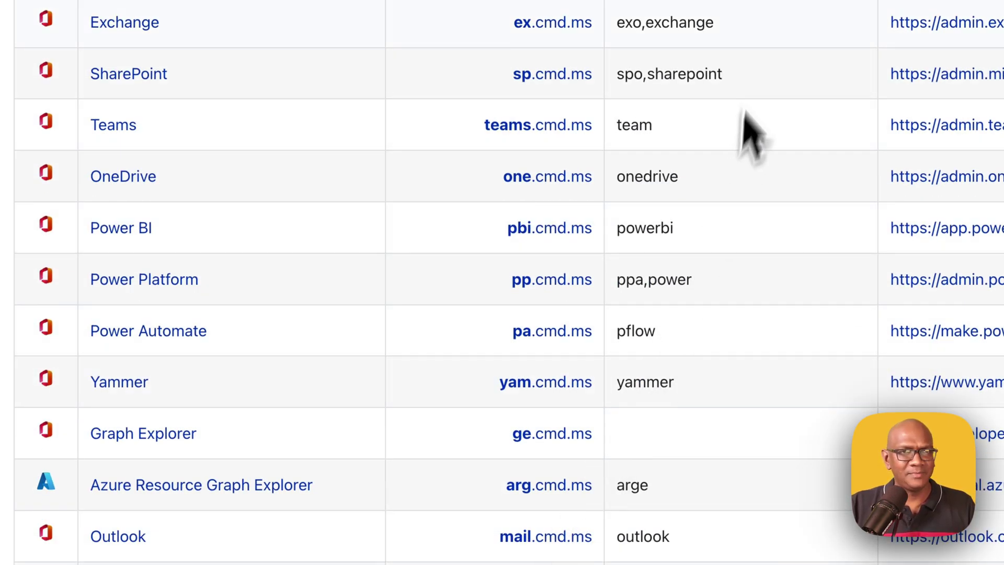
scroll(784, 157, "up", 15)
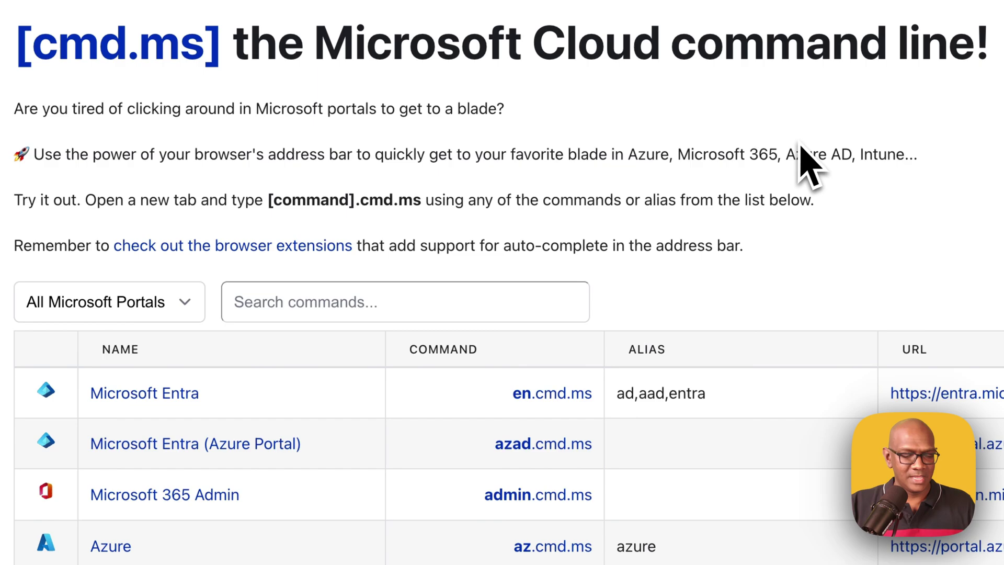
Go to azvm.cmd.ms for Azure virtual machines, then enter enusers for Entra Users
key("super+t")
type("a")
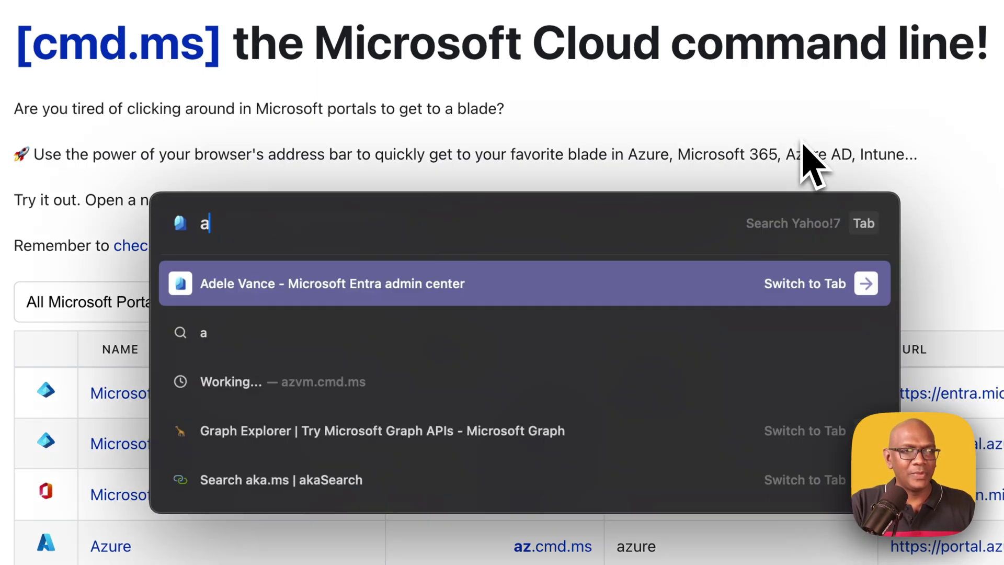
type("zvm")
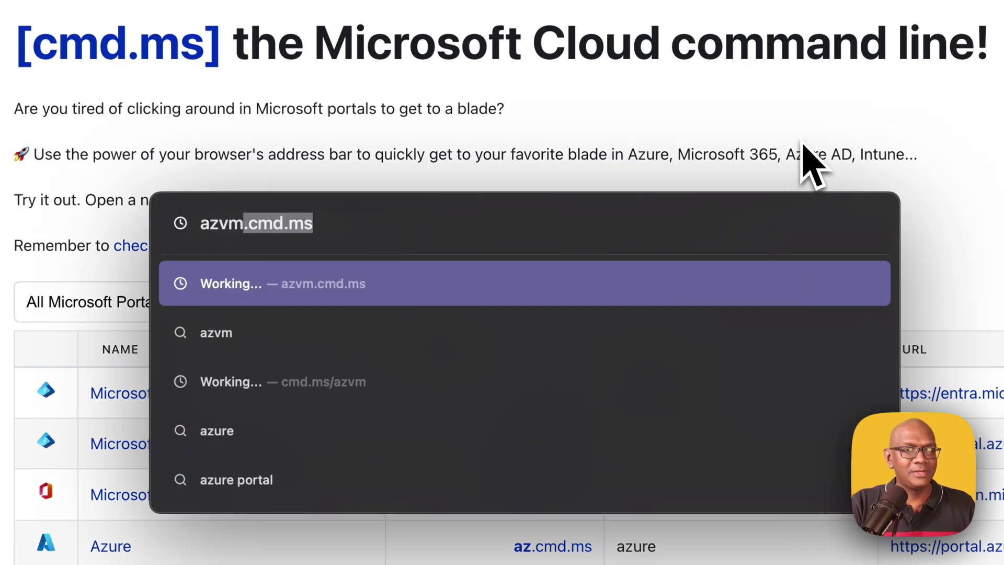
type(".cmd.ms")
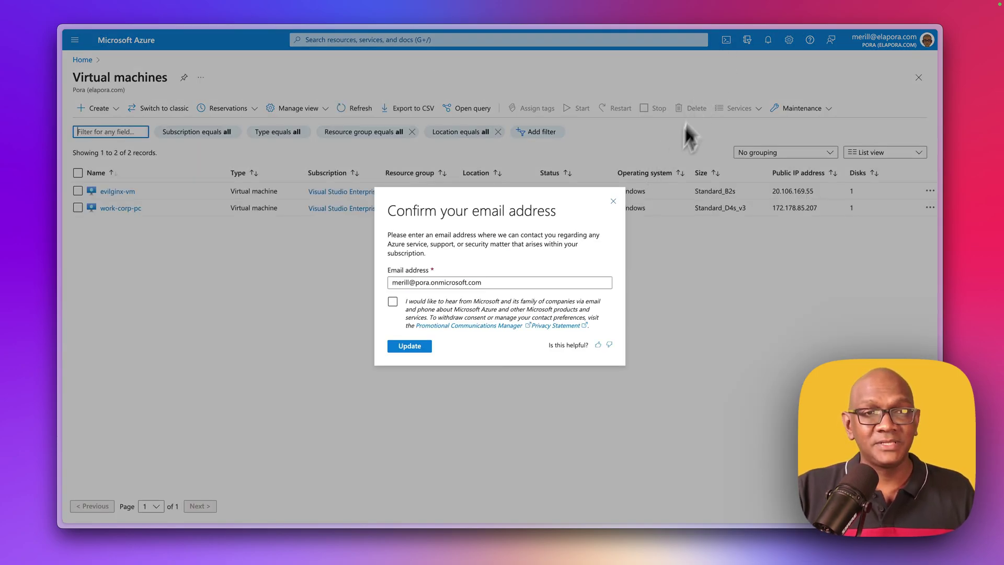
left_click(613, 202)
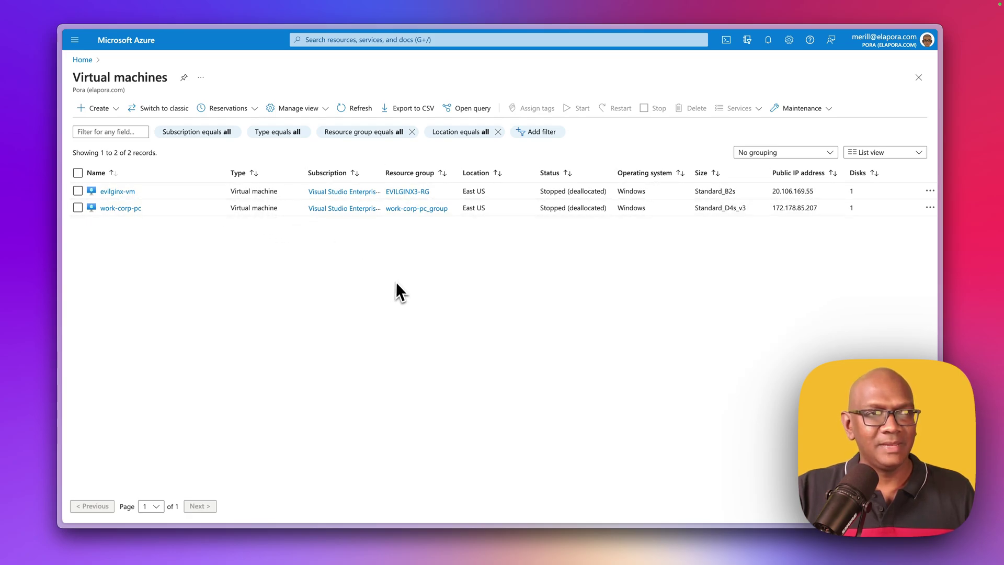
key("super+t")
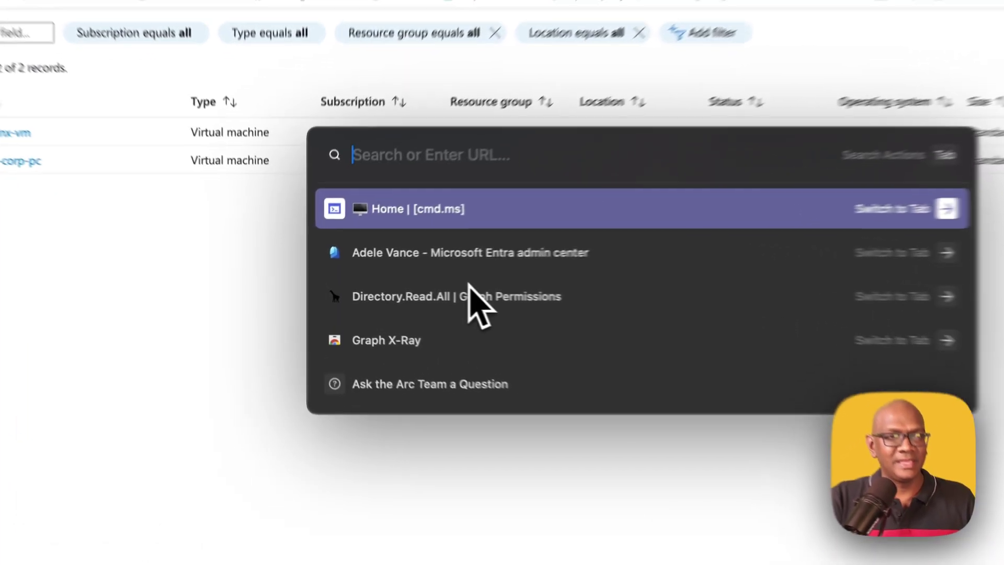
type("en")
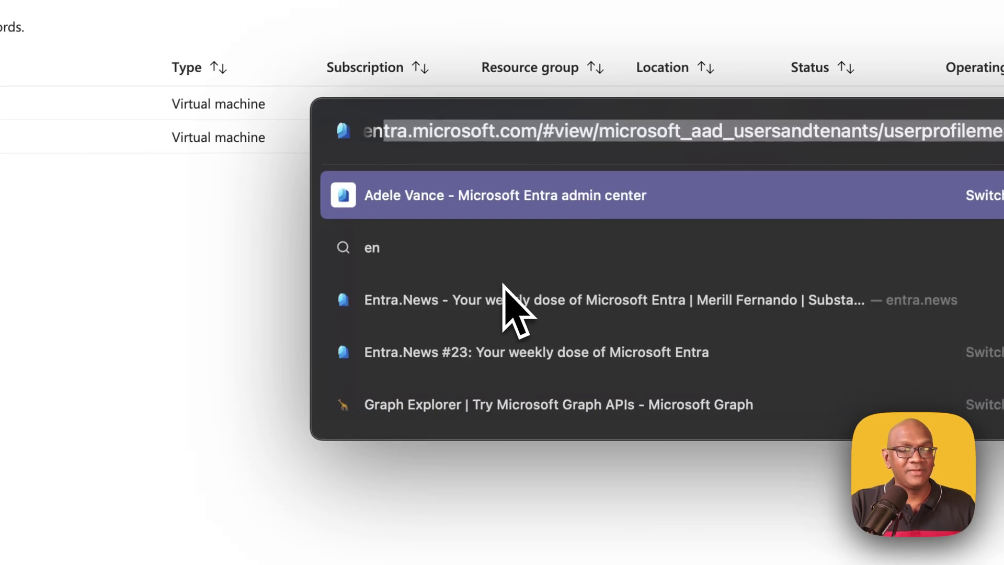
type("users")
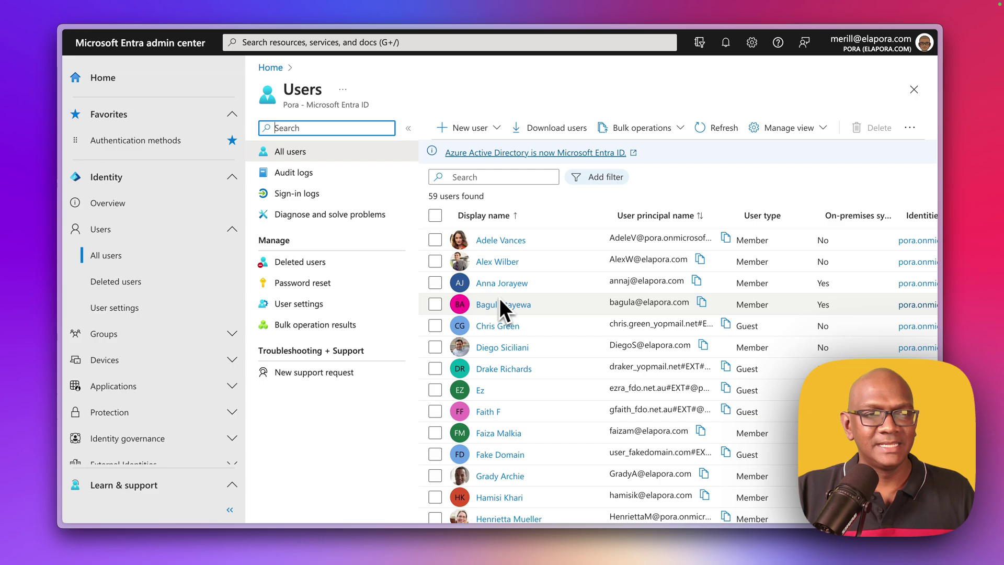
Load the Intune admin center through its shortcut, then return to cmd.ms
key("super+t")
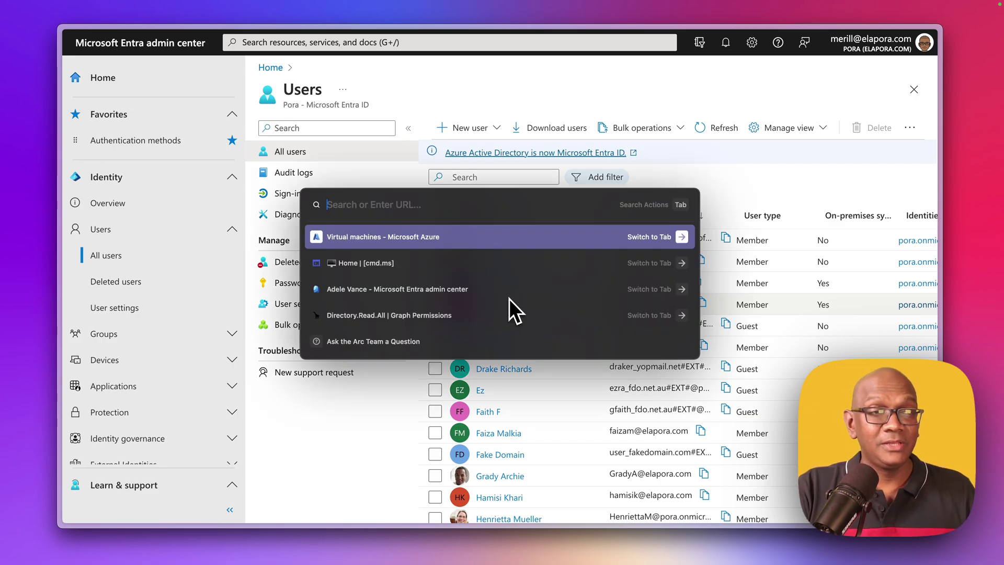
type("inc.c")
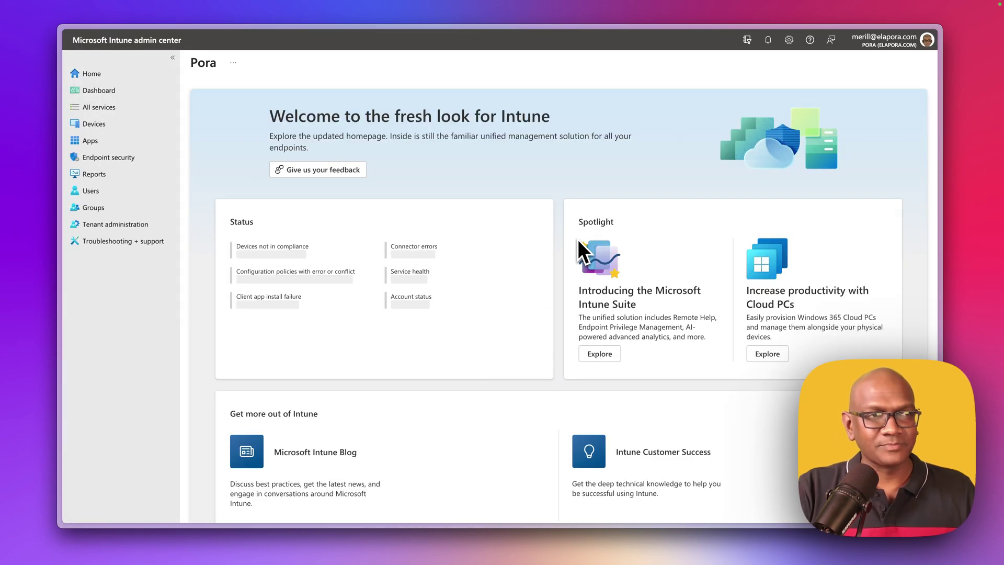
key("super+t")
type("cmd.")
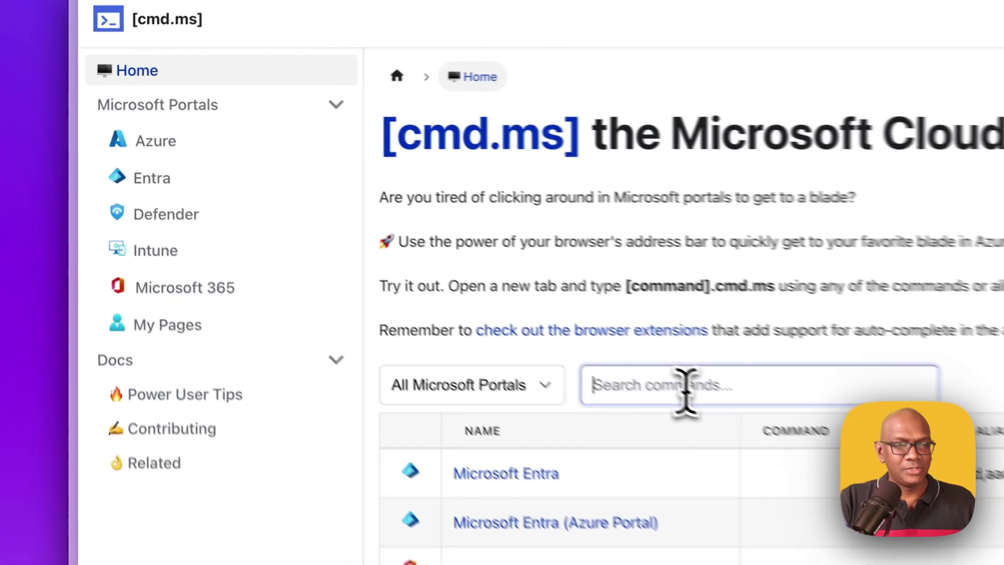
Try 'sen' in the search box, clear it, and browse the Defender shortcut commands
type("sen")
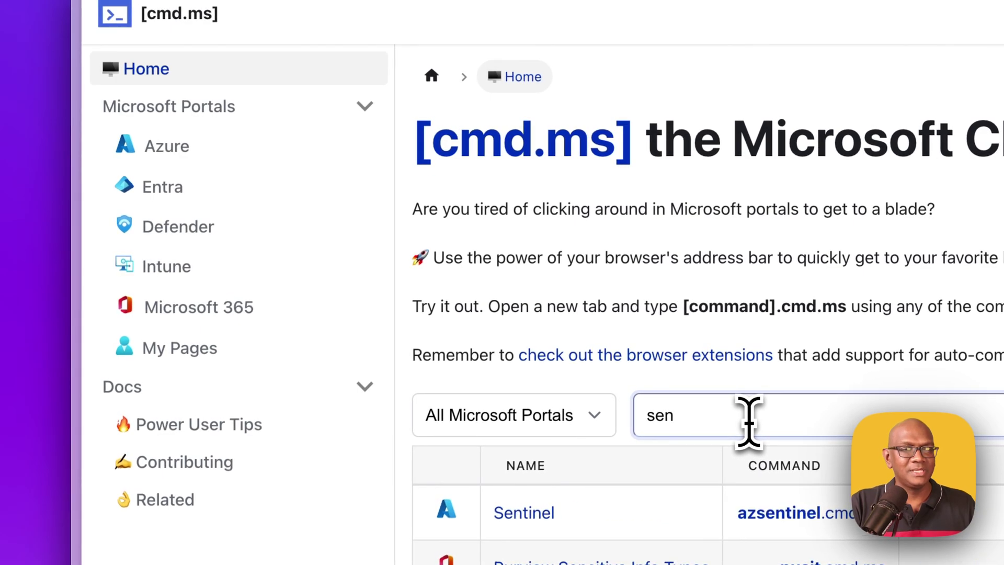
key("ctrl+a")
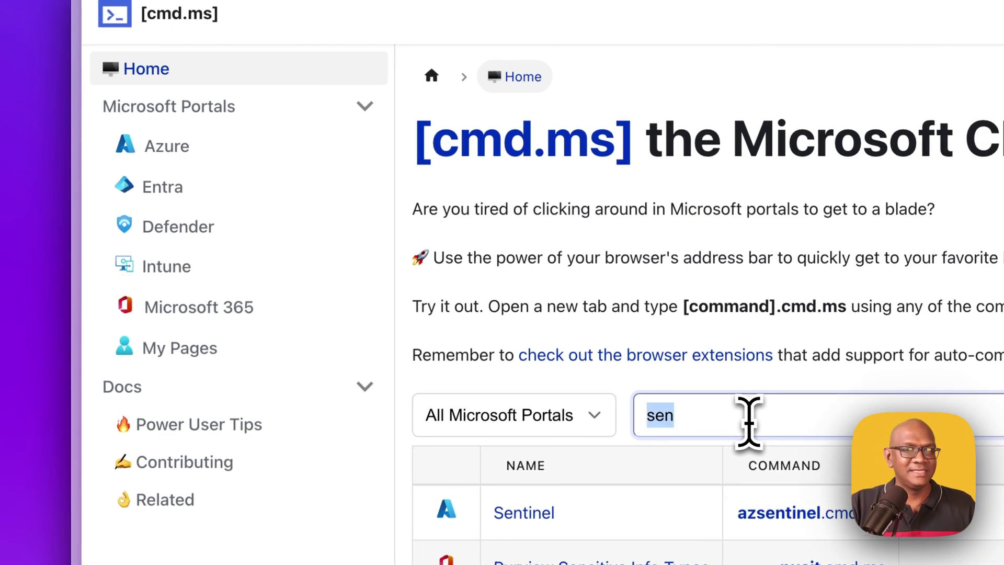
key("BackSpace")
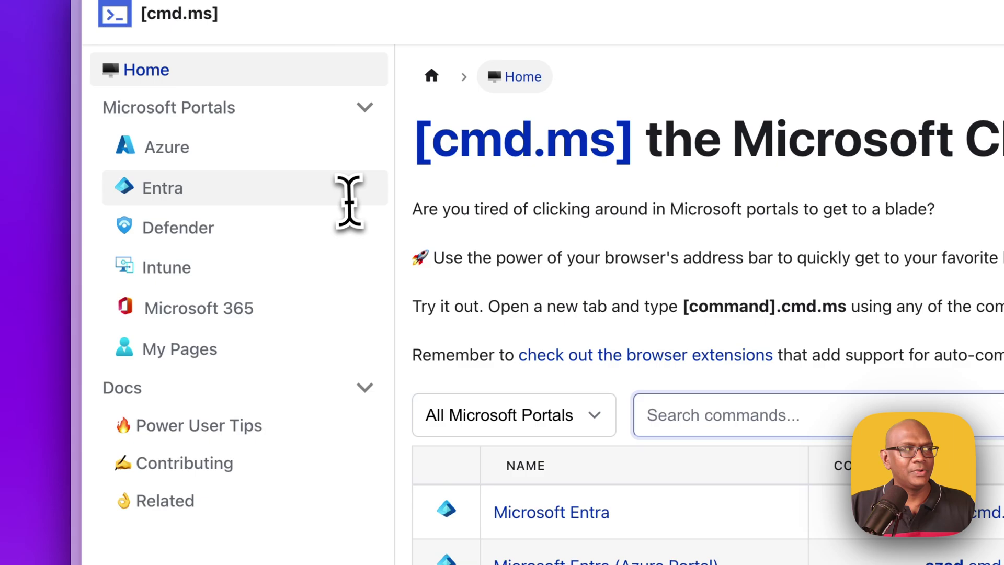
left_click(259, 227)
scroll(722, 493, "down", 10)
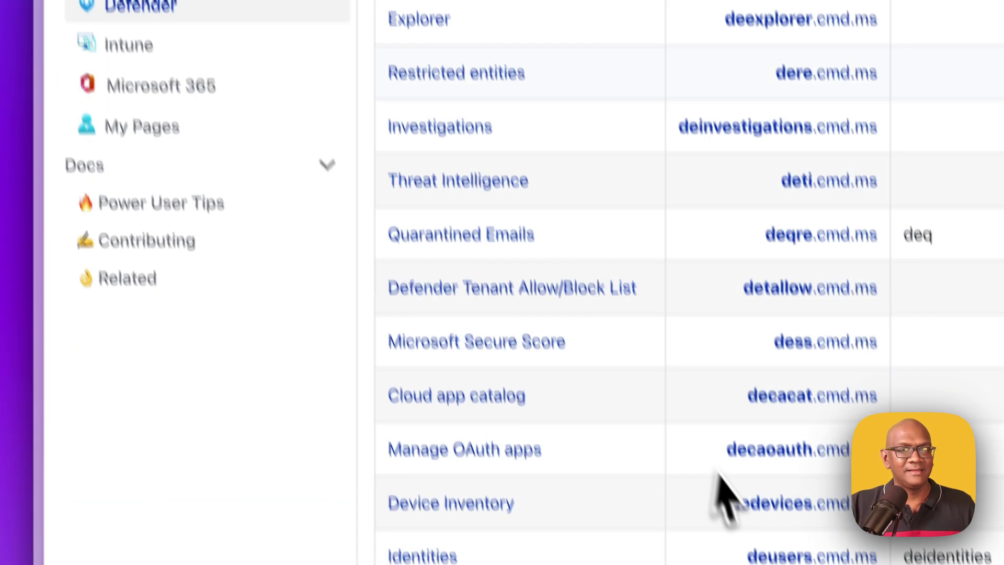
scroll(722, 448, "up", 7)
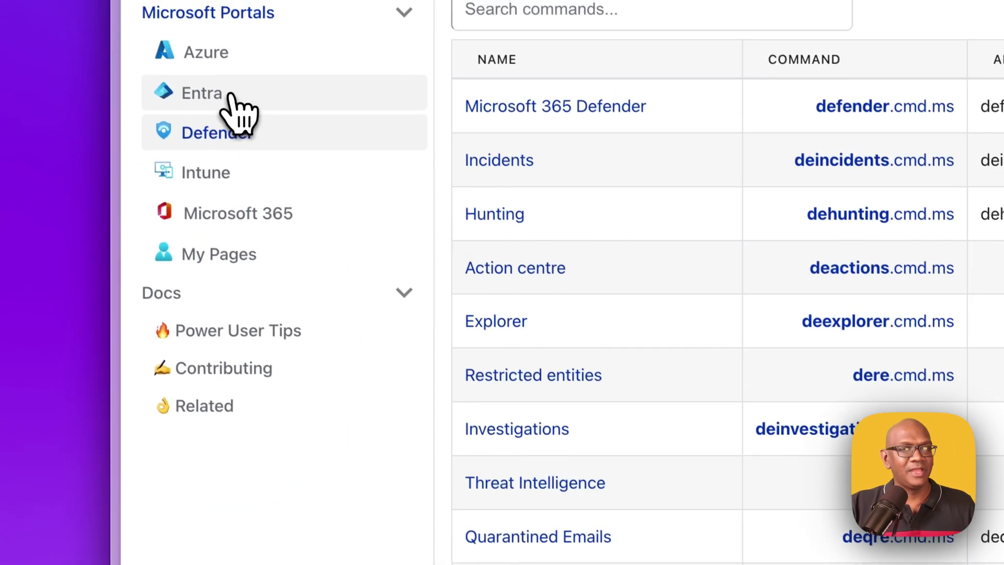
Browse the Entra shortcut commands such as enca.cmd.ms and ensign.cmd.ms
left_click(196, 67)
scroll(496, 278, "down", 15)
scroll(518, 317, "down", 5)
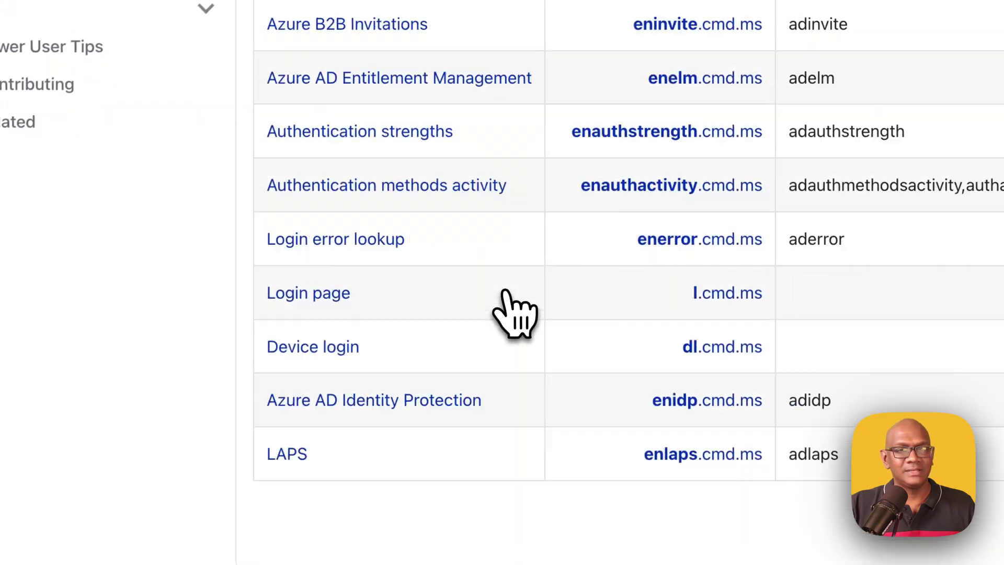
scroll(504, 292, "up", 15)
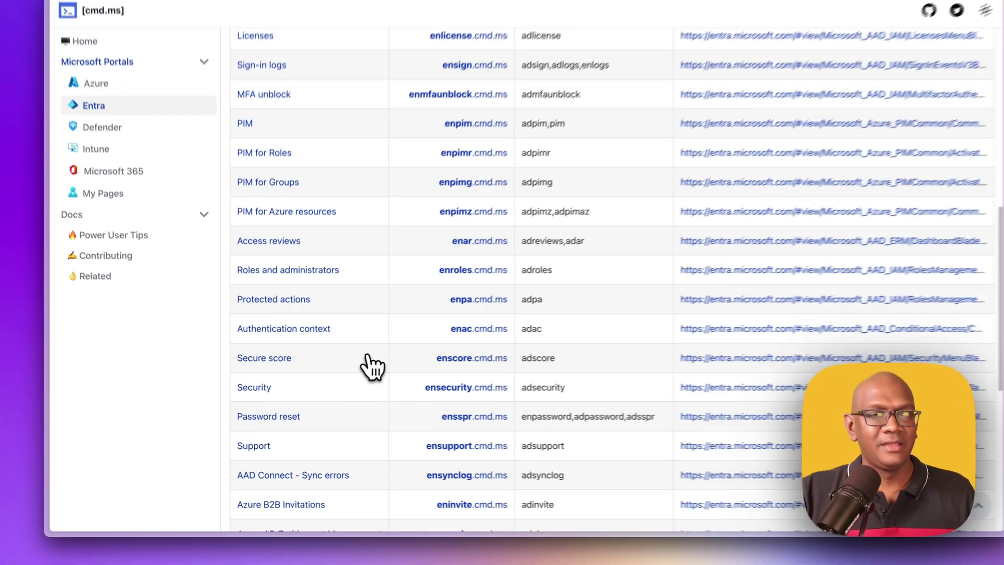
scroll(358, 373, "up", 2)
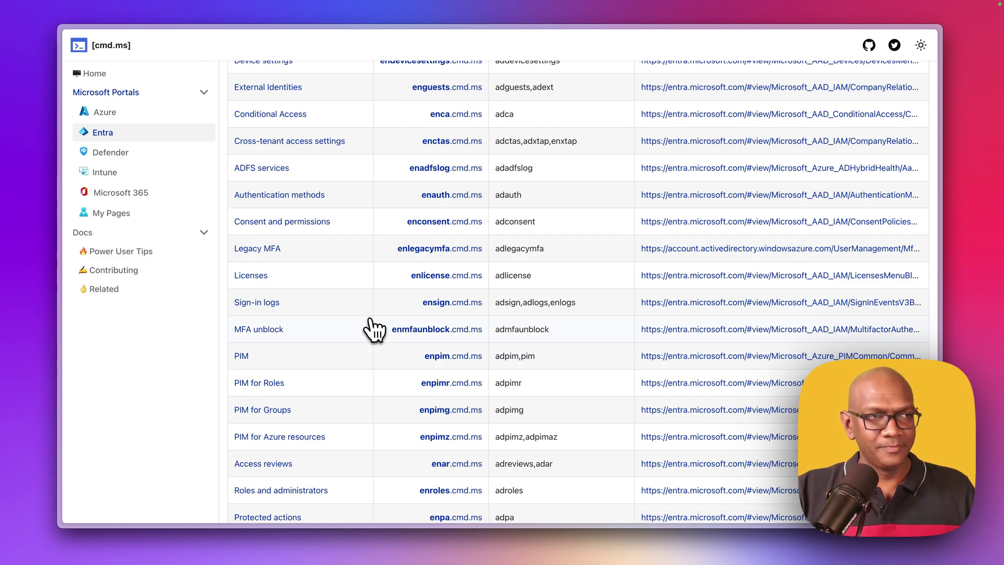
key("super+s")
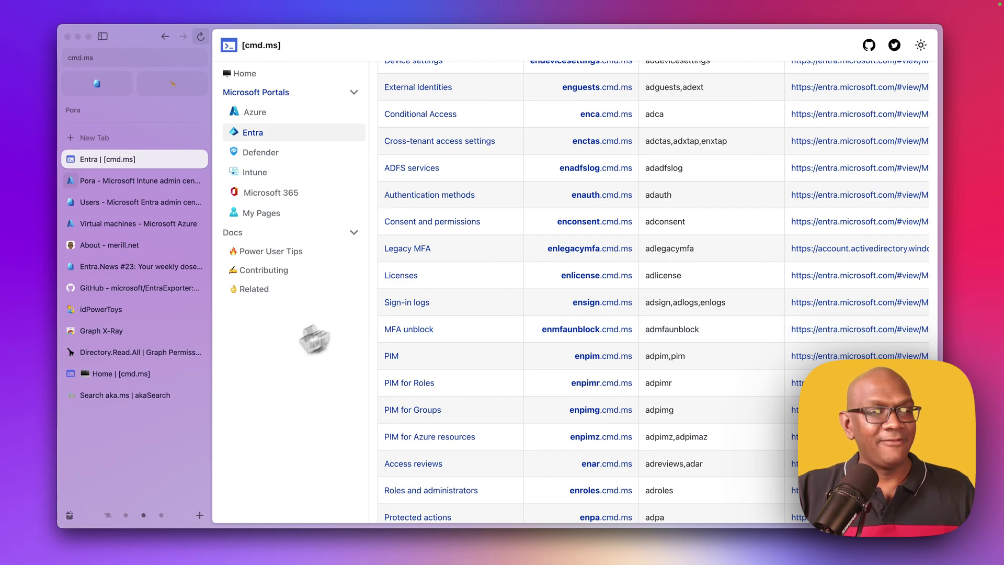
Switch to the akaSearch tab with the sidebar hidden and scroll through the aka.ms links table
left_click(157, 398)
key("super+s")
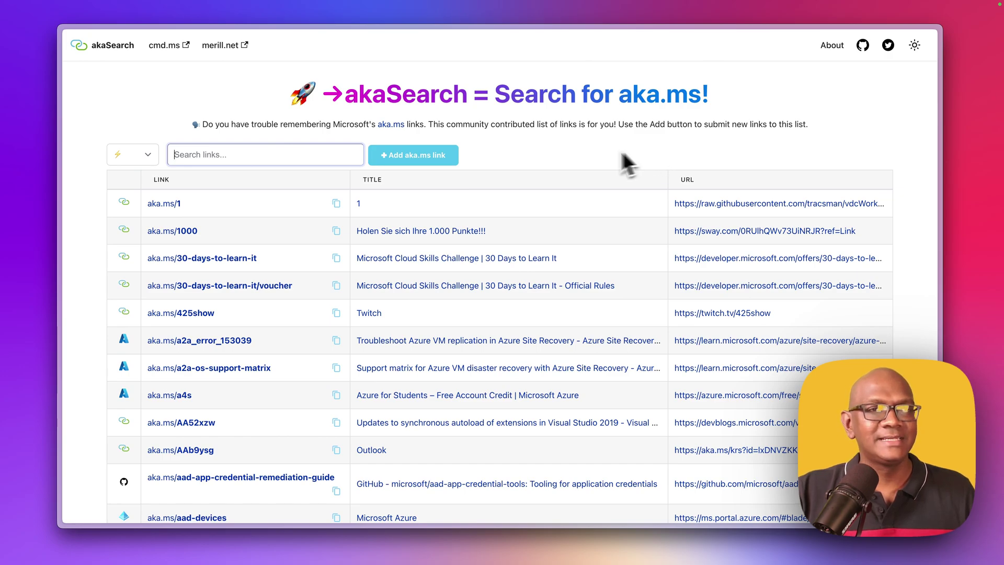
scroll(506, 317, "down", 20)
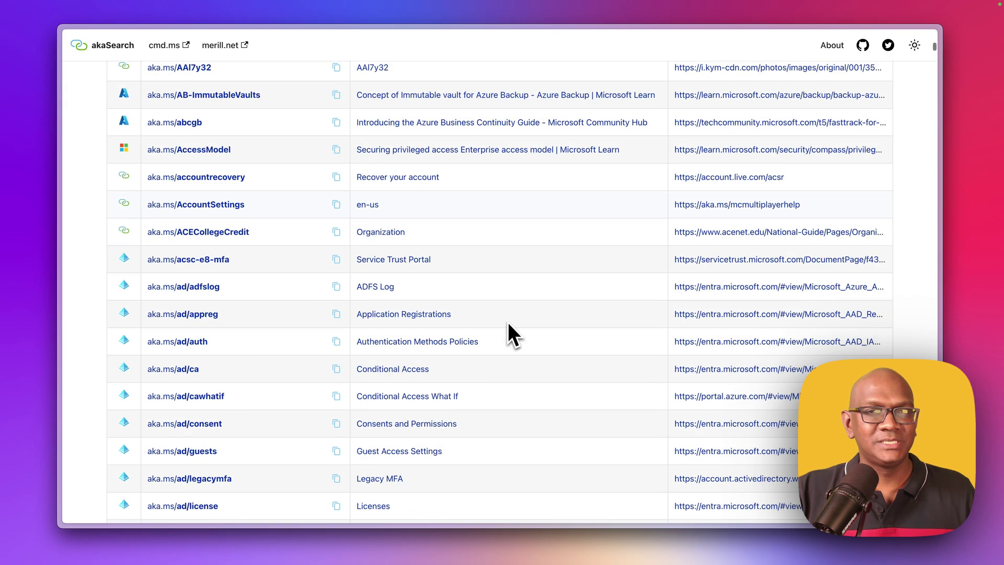
scroll(506, 316, "up", 20)
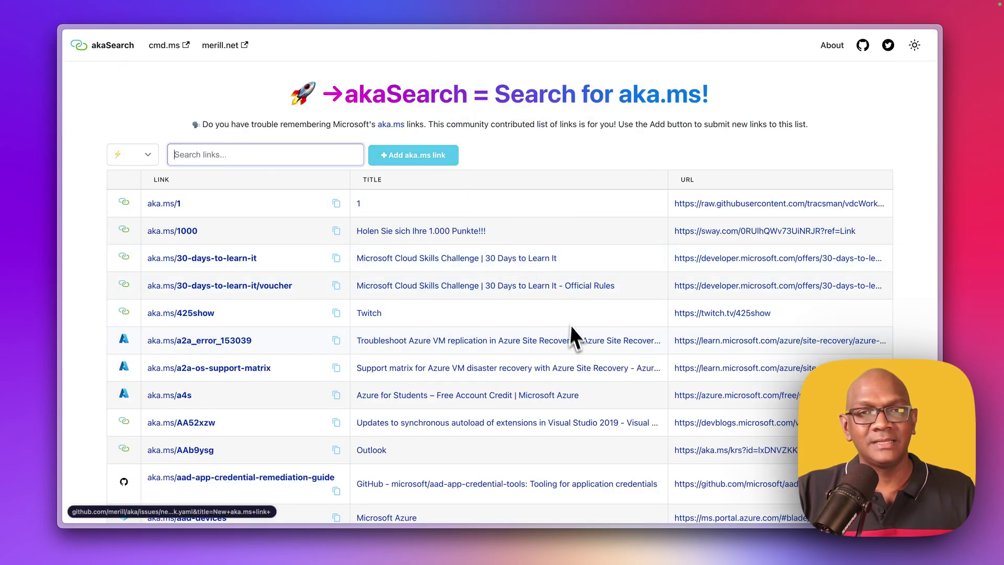
scroll(576, 335, "down", 20)
scroll(583, 340, "down", 10)
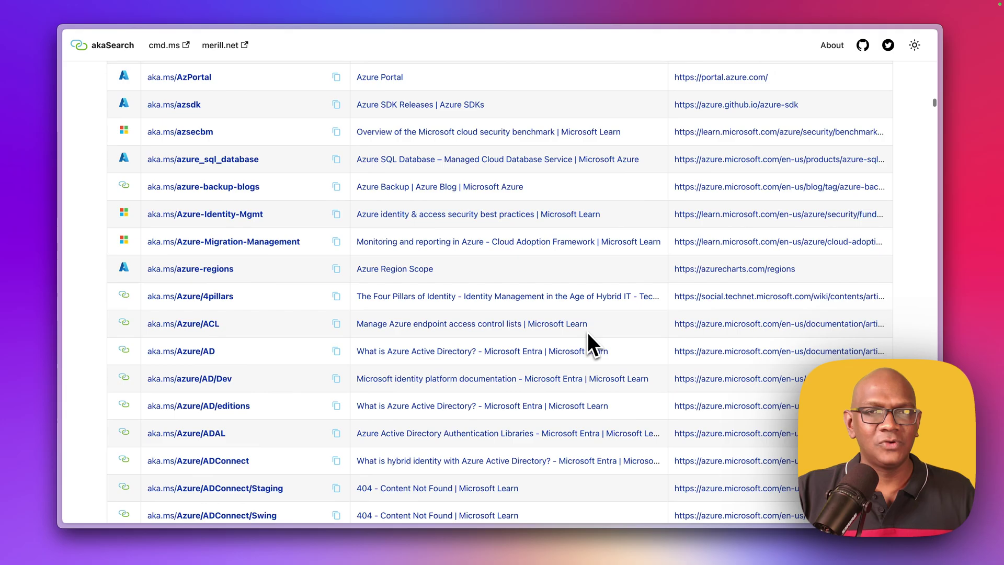
scroll(928, 125, "down", 3)
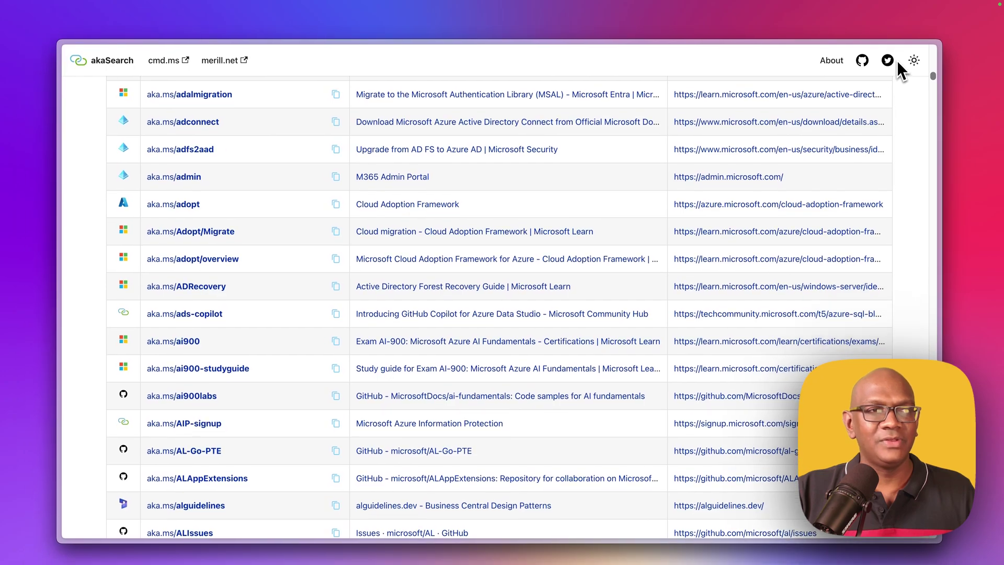
scroll(847, 173, "up", 10)
scroll(825, 203, "up", 10)
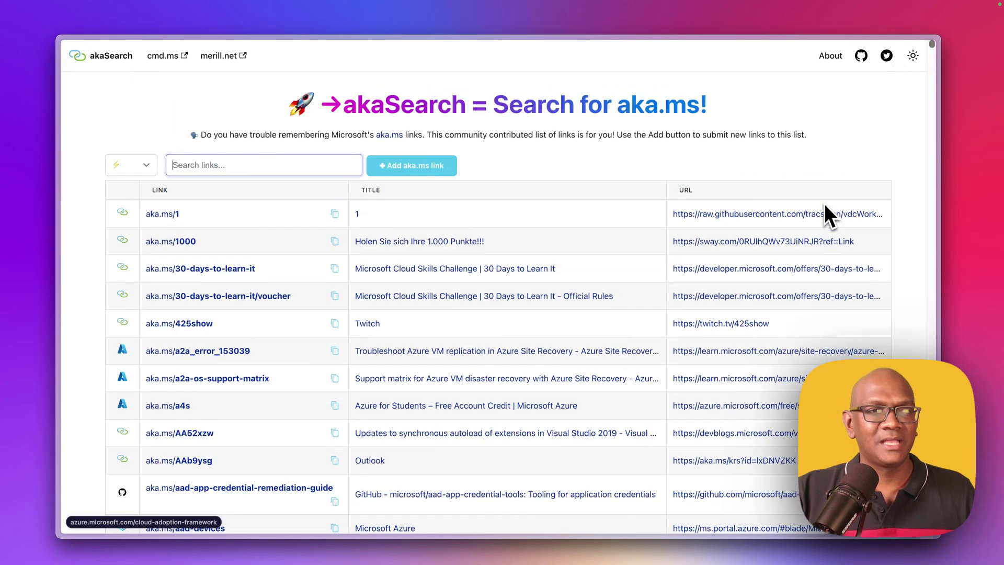
left_click(303, 159)
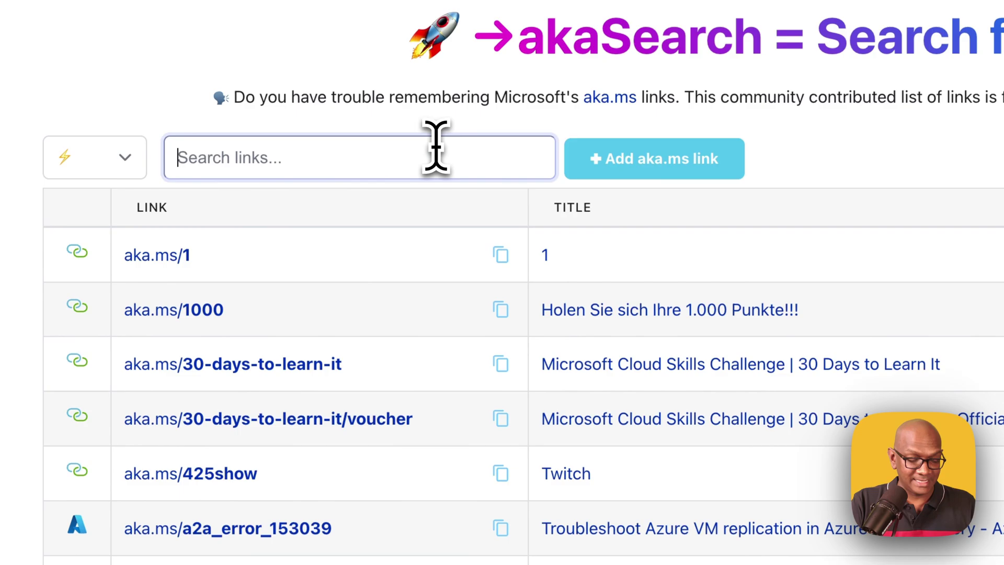
Filter the aka.ms links by searching for 'sspr'
type("sspr")
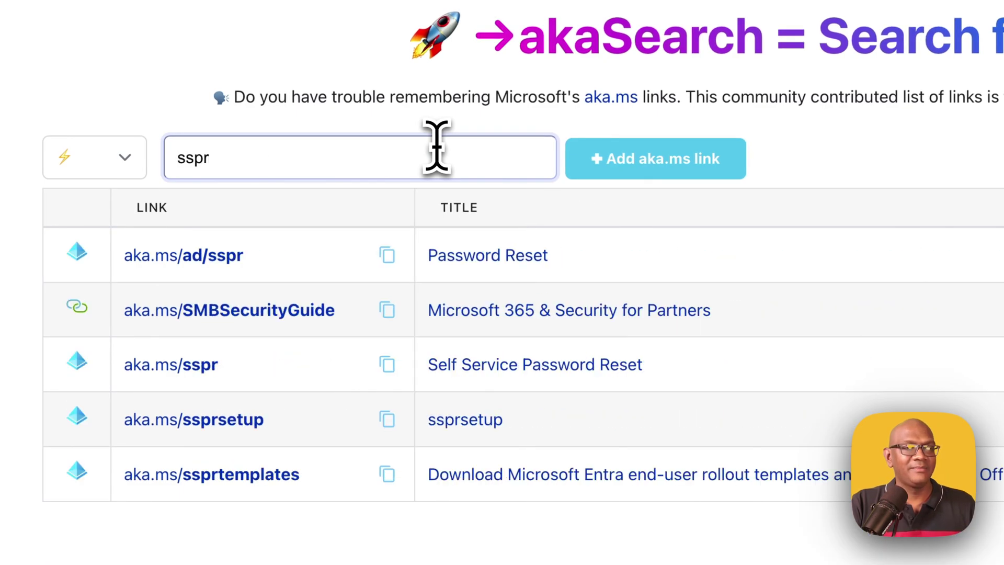